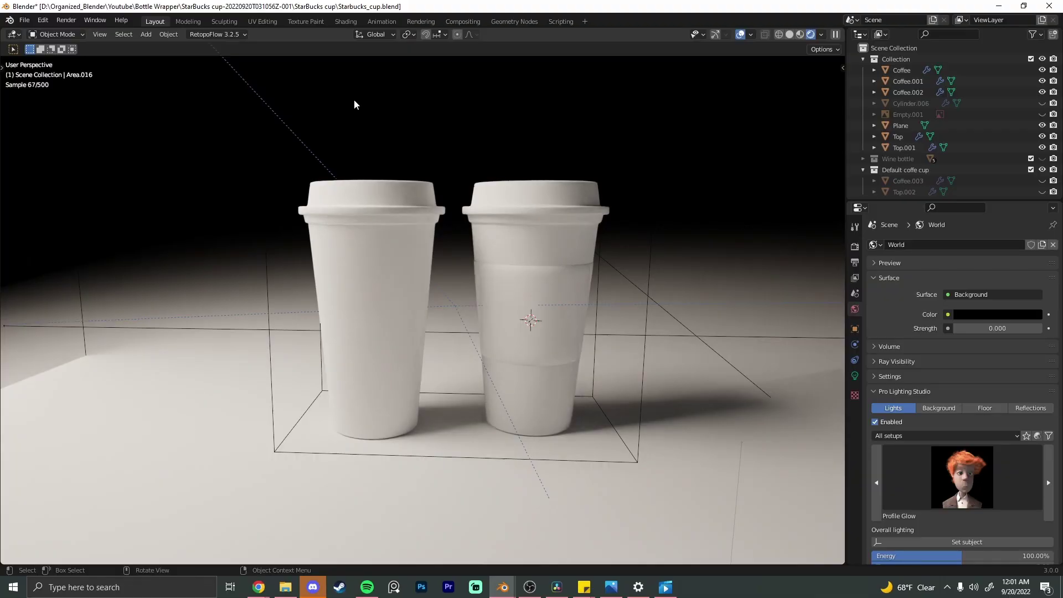
# Step: Check in the add-on preferences that Node Wrangler is enabled
pyautogui.click(36, 20)
pyautogui.click(81, 176)
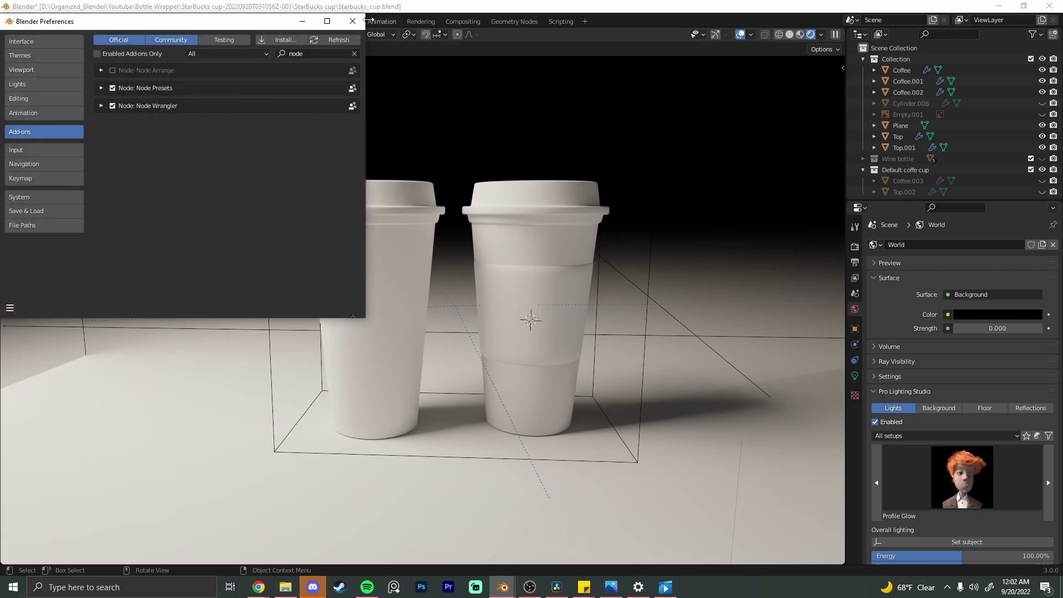
pyautogui.click(353, 21)
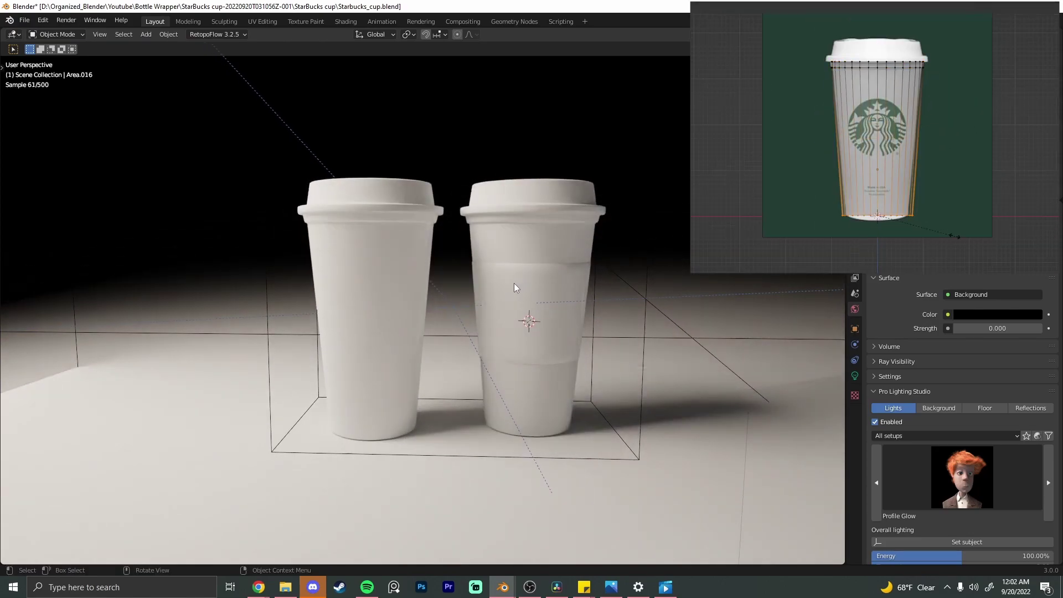
pyautogui.keyDown('shift'); pyautogui.moveTo(507, 286); pyautogui.dragTo(483, 267, button='middle'); pyautogui.keyUp('shift')
pyautogui.scroll(-1, 494, 269)
pyautogui.scroll(1, 496, 277)
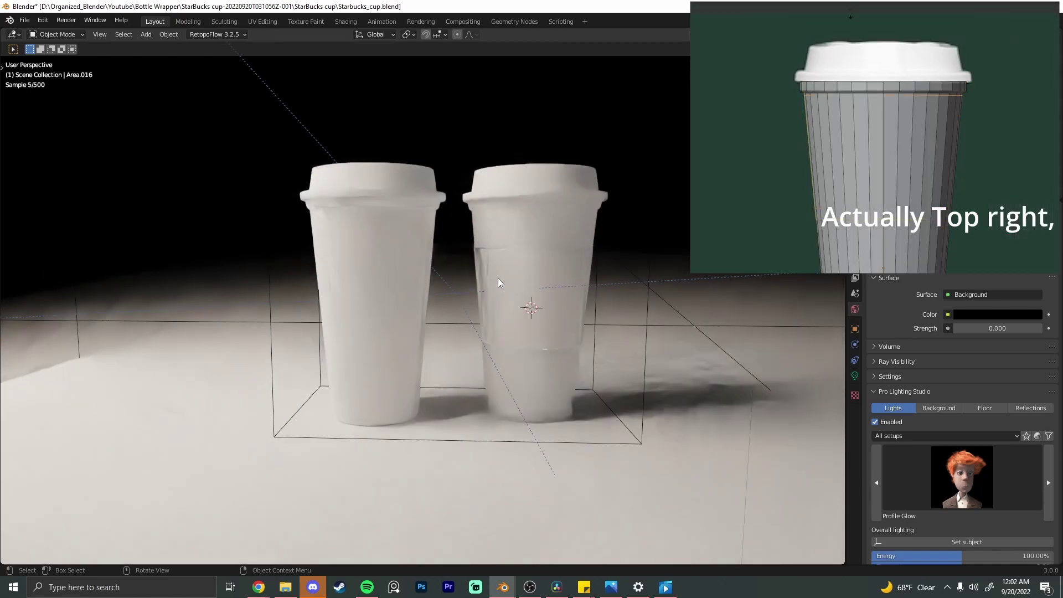
pyautogui.scroll(-1, 498, 300)
pyautogui.keyDown('shift'); pyautogui.moveTo(496, 304); pyautogui.dragTo(495, 298, button='middle'); pyautogui.keyUp('shift')
pyautogui.hotkey('shift', 'a')
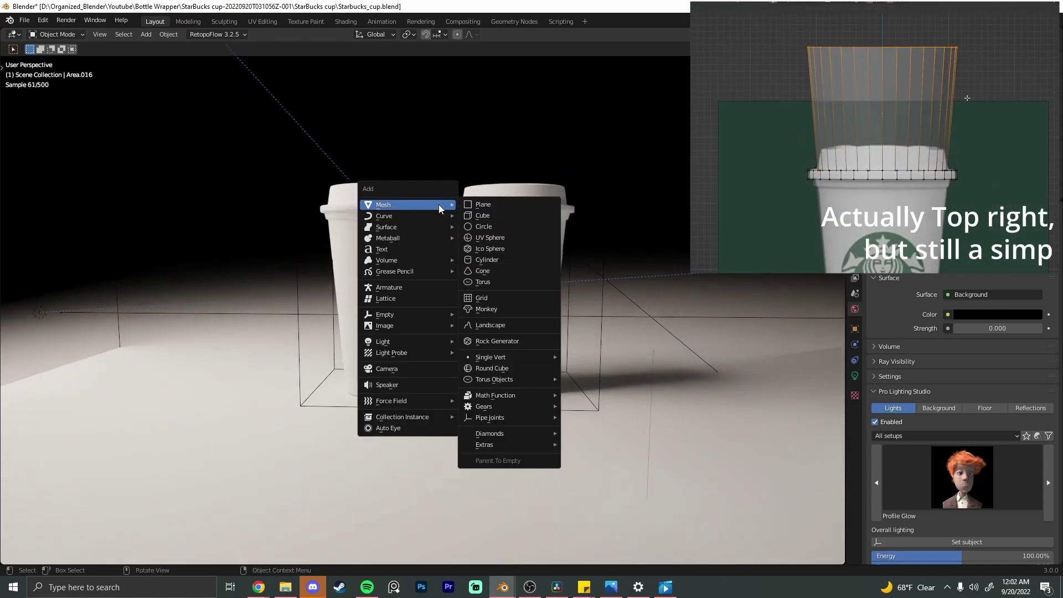
# Step: Split the 3D viewport and turn the new area into a Shader Editor
pyautogui.hotkey('ctrl', 'space')
pyautogui.click(19, 34)
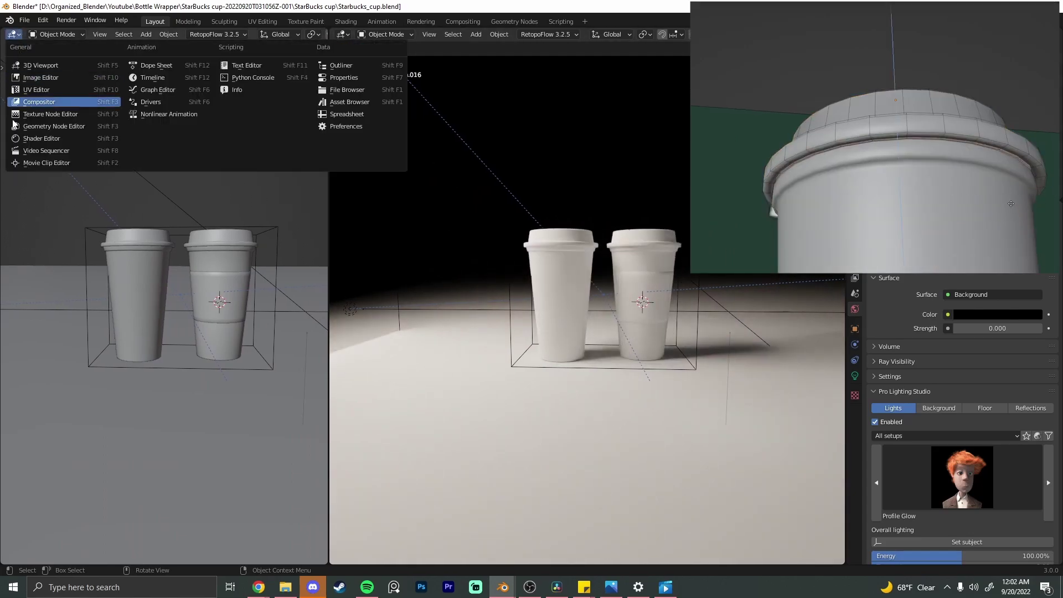
pyautogui.click(41, 139)
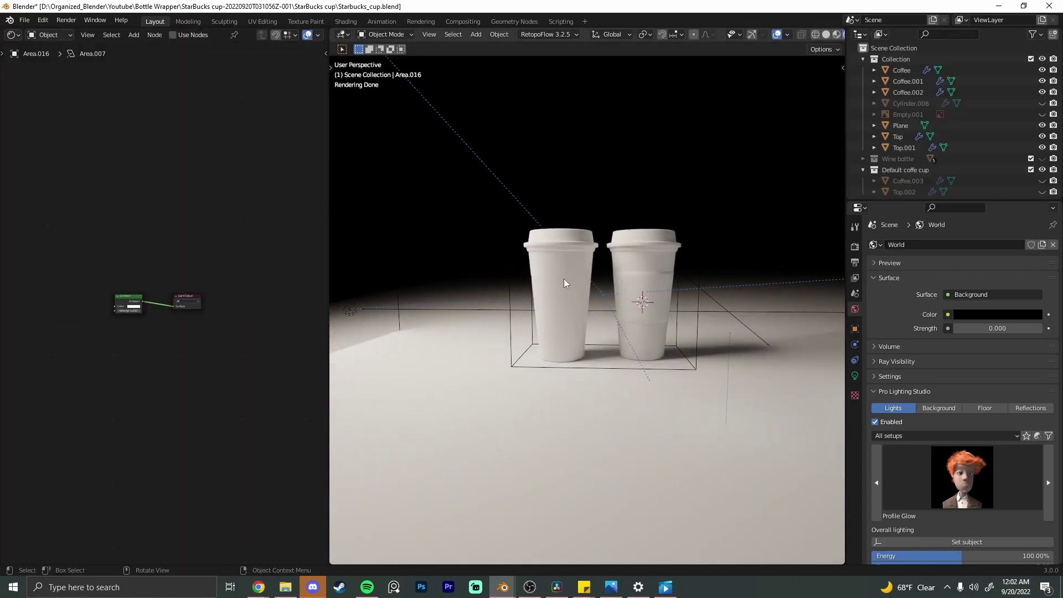
# Step: Add an image texture setup with mapping nodes to the Principled BSDF of the plain cup's body
pyautogui.click(563, 283)
pyautogui.scroll(6, 575, 299)
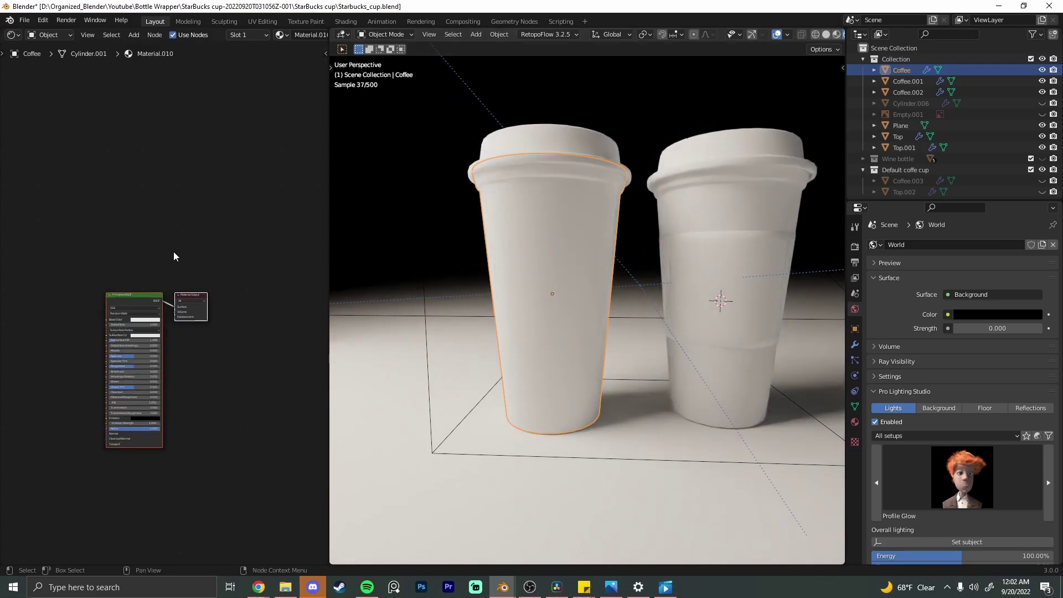
pyautogui.moveTo(174, 252); pyautogui.dragTo(227, 218, button='middle')
pyautogui.click(229, 222)
pyautogui.scroll(2, 227, 228)
pyautogui.click(191, 253)
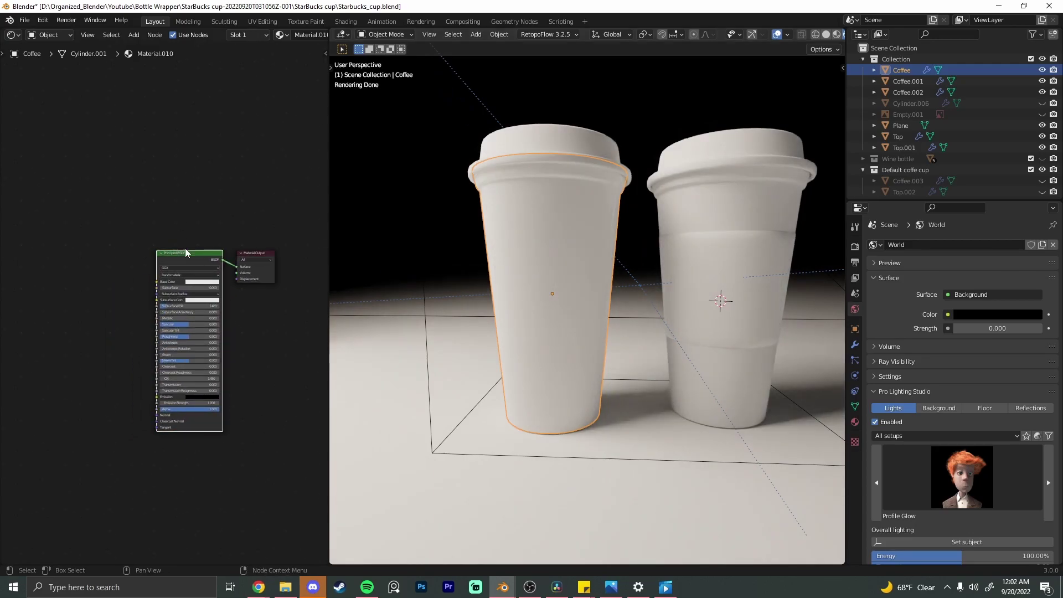
pyautogui.hotkey('ctrl', 't')
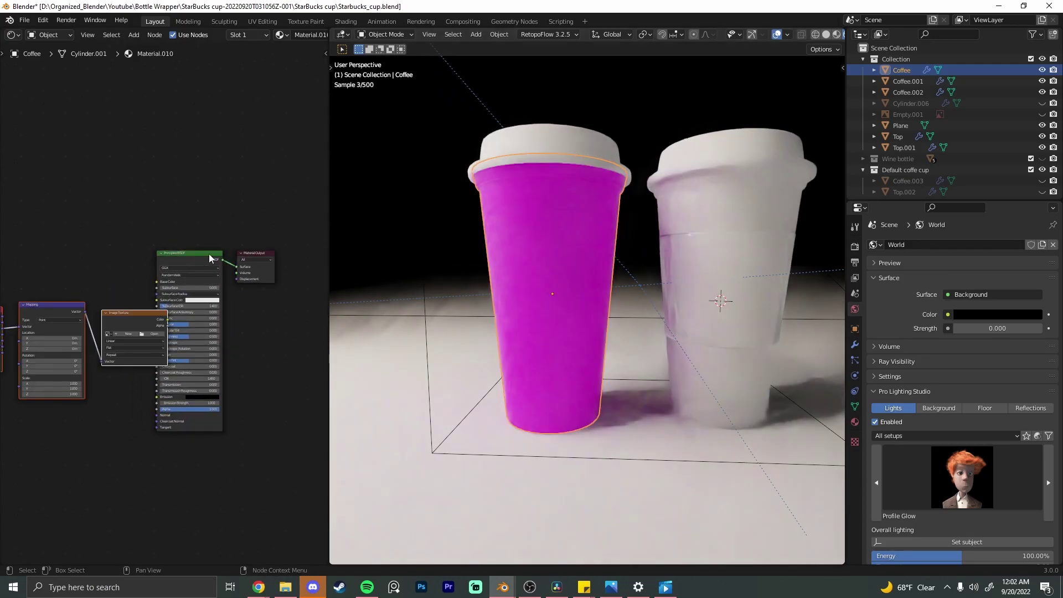
# Step: Load Starbucks_Corporation_Logo_2011.svg.png into the Image Texture node, set its extension to Clip, and place the node clear of the Principled BSDF
pyautogui.click(155, 333)
pyautogui.doubleClick(347, 185)
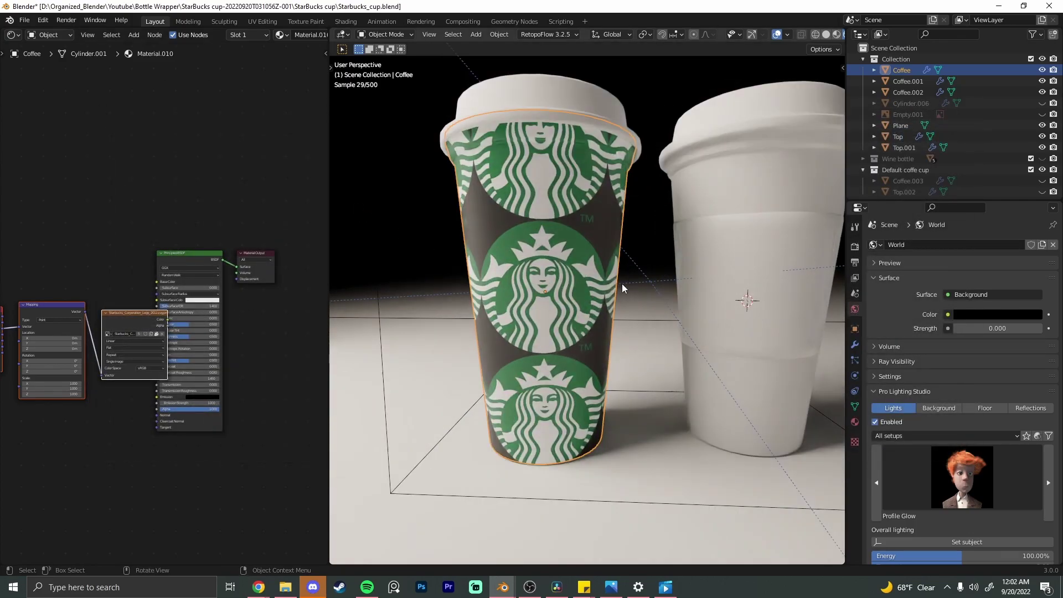
pyautogui.scroll(2, 630, 290)
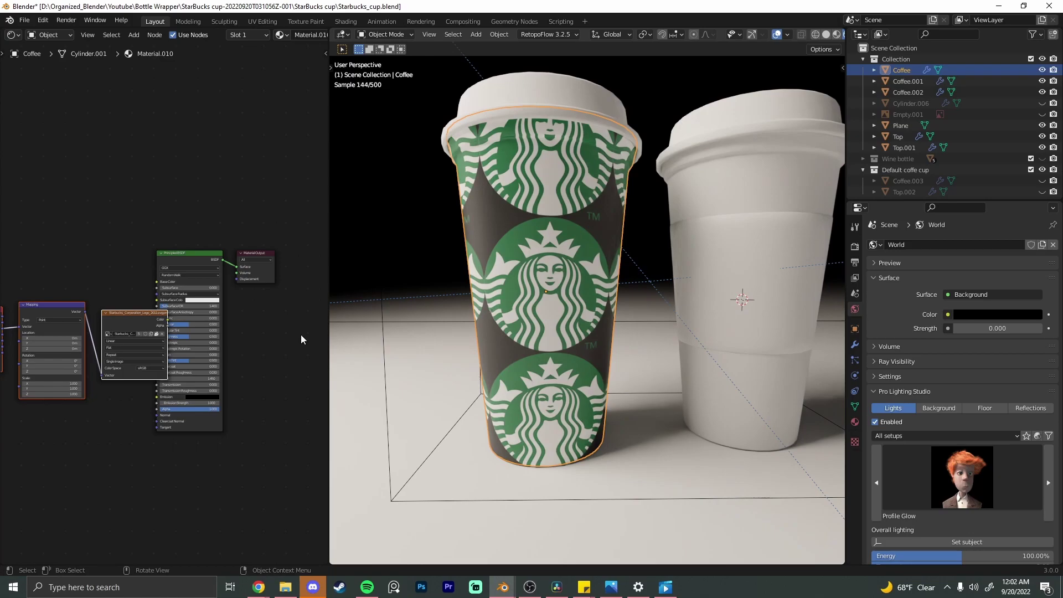
pyautogui.scroll(2, 88, 290)
pyautogui.click(163, 361)
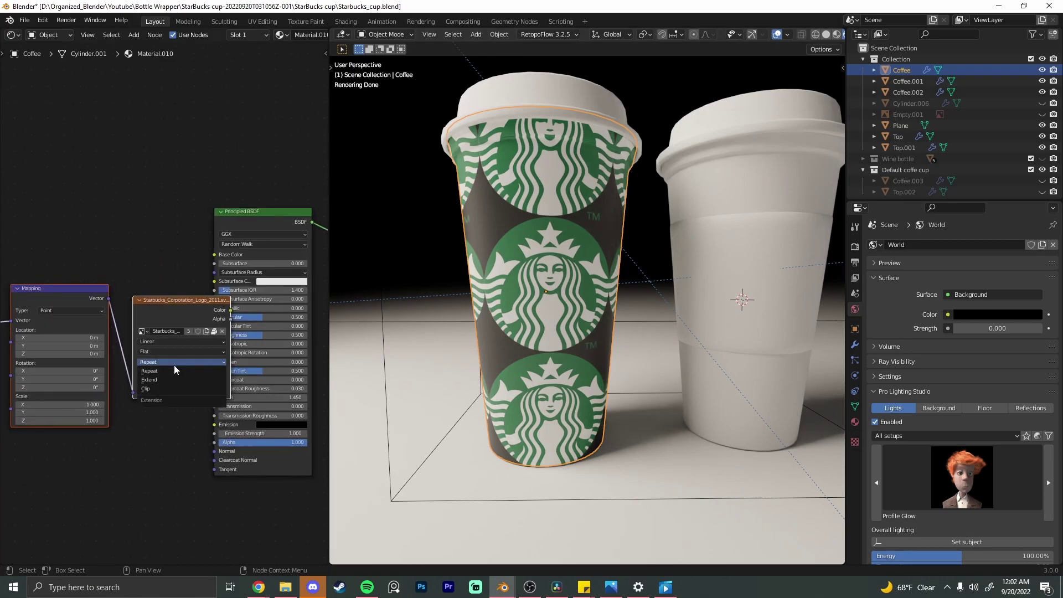
pyautogui.click(175, 390)
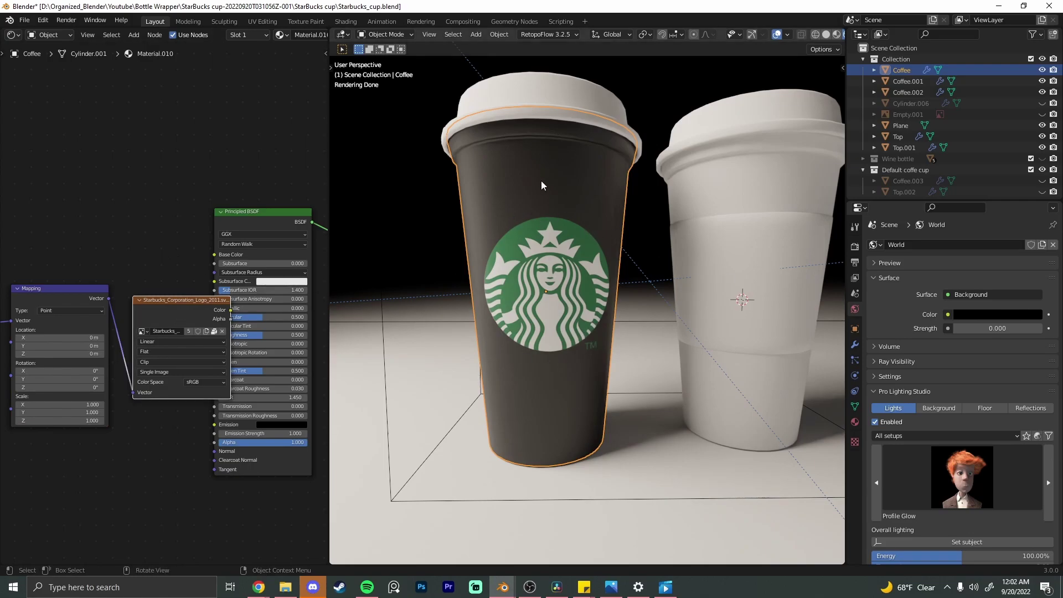
pyautogui.moveTo(217, 317); pyautogui.dragTo(150, 192)
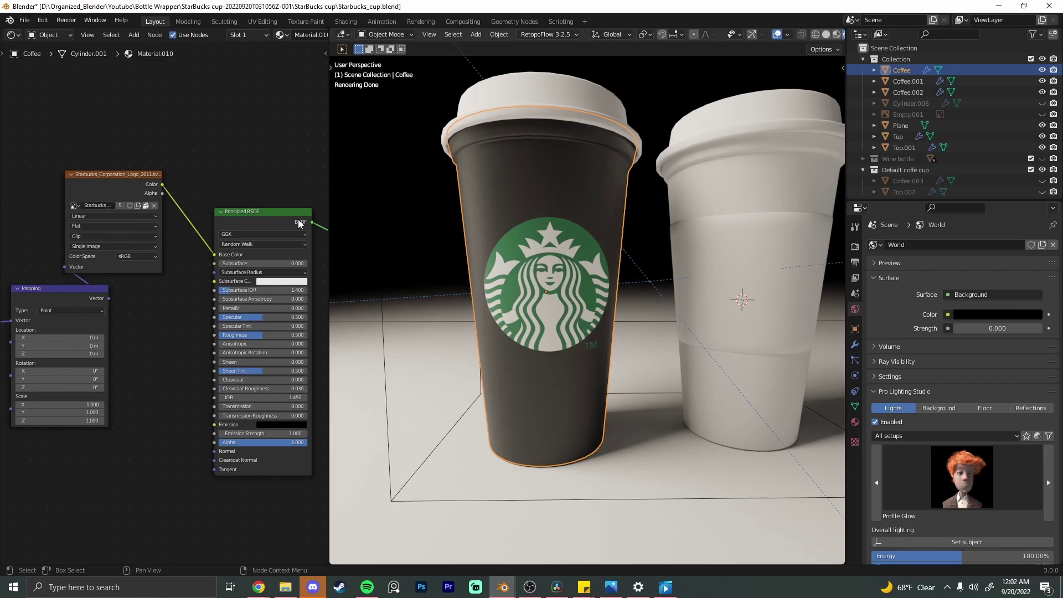
# Step: Unwrap the whole logo cup body from the front orthographic view with Project from View
pyautogui.scroll(-2, 579, 253)
pyautogui.moveTo(612, 304); pyautogui.dragTo(613, 327, button='middle')
pyautogui.scroll(3, 663, 270)
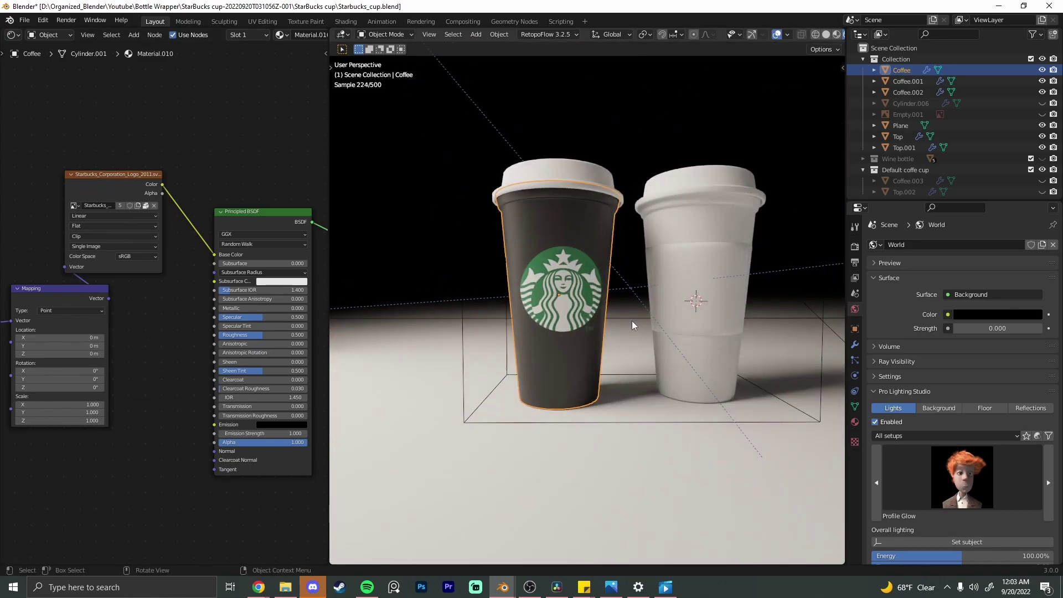
pyautogui.press('KP_1')
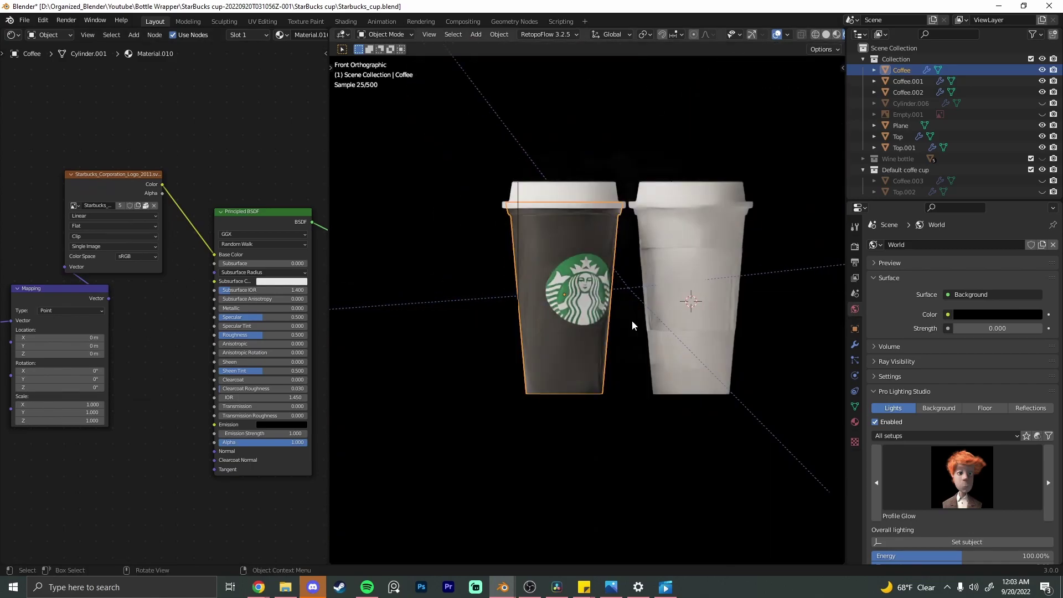
pyautogui.scroll(2, 635, 311)
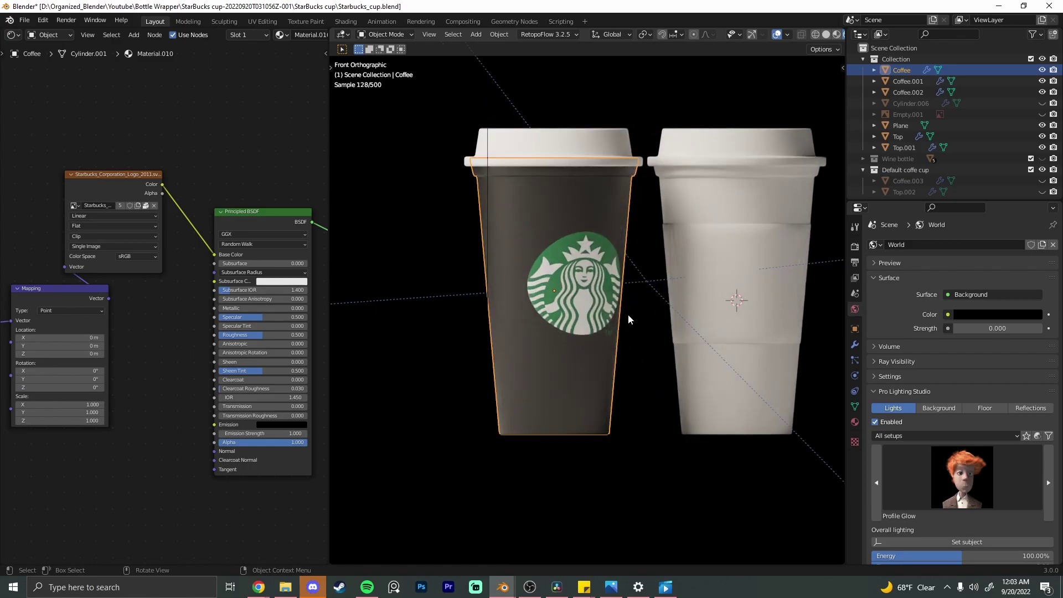
pyautogui.press('Tab')
pyautogui.press('Tab')
pyautogui.press('Tab')
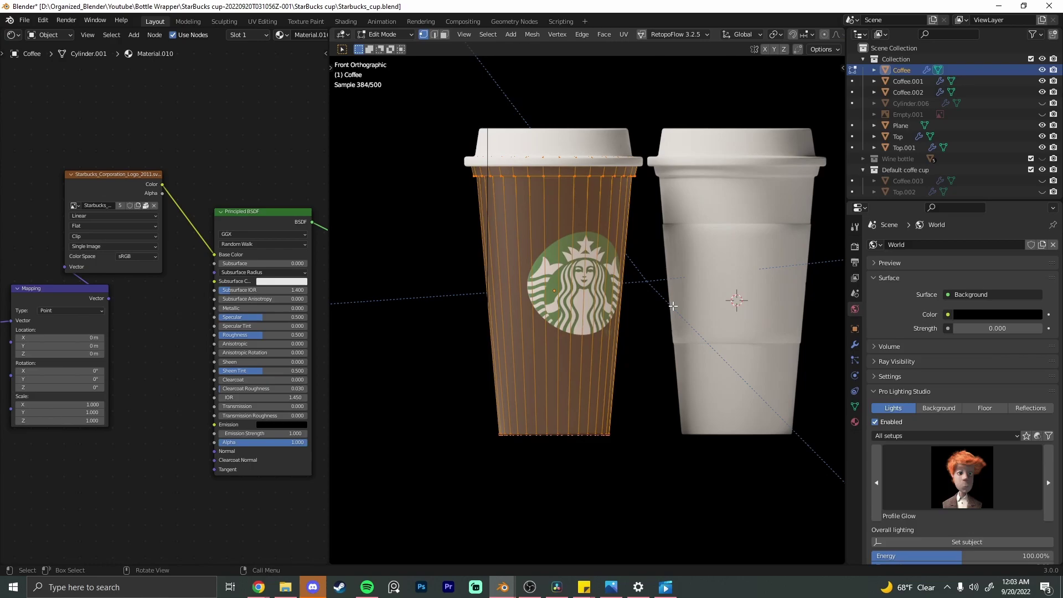
pyautogui.click(624, 34)
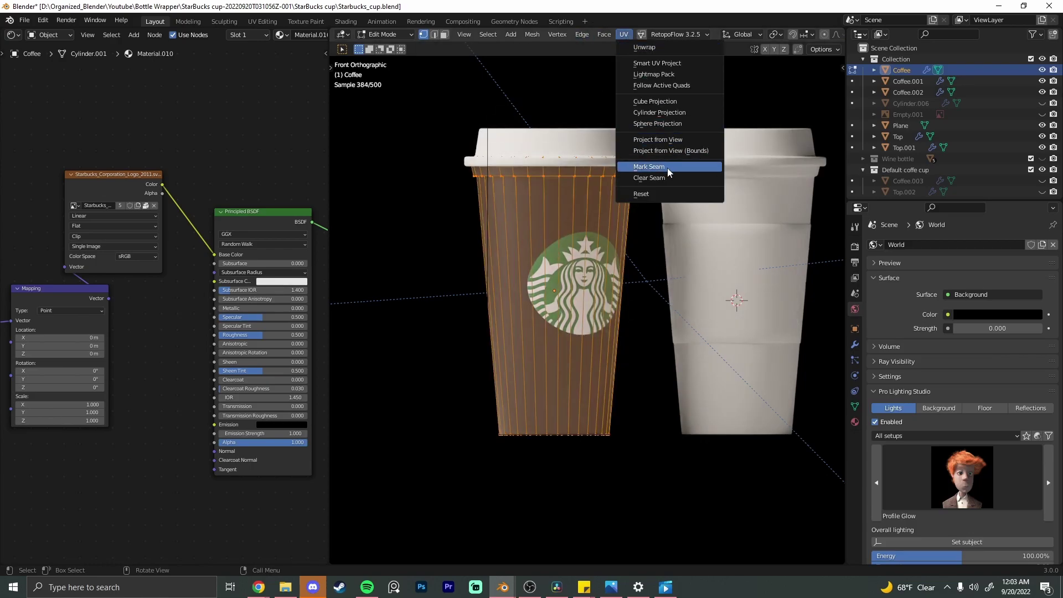
pyautogui.click(676, 140)
pyautogui.scroll(-2, 643, 264)
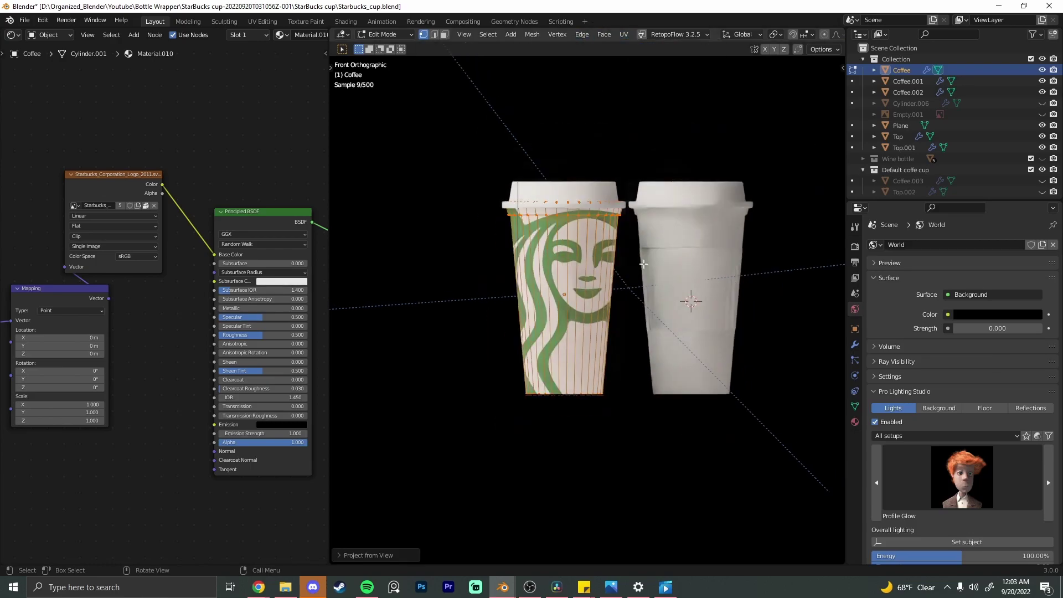
pyautogui.press('Tab')
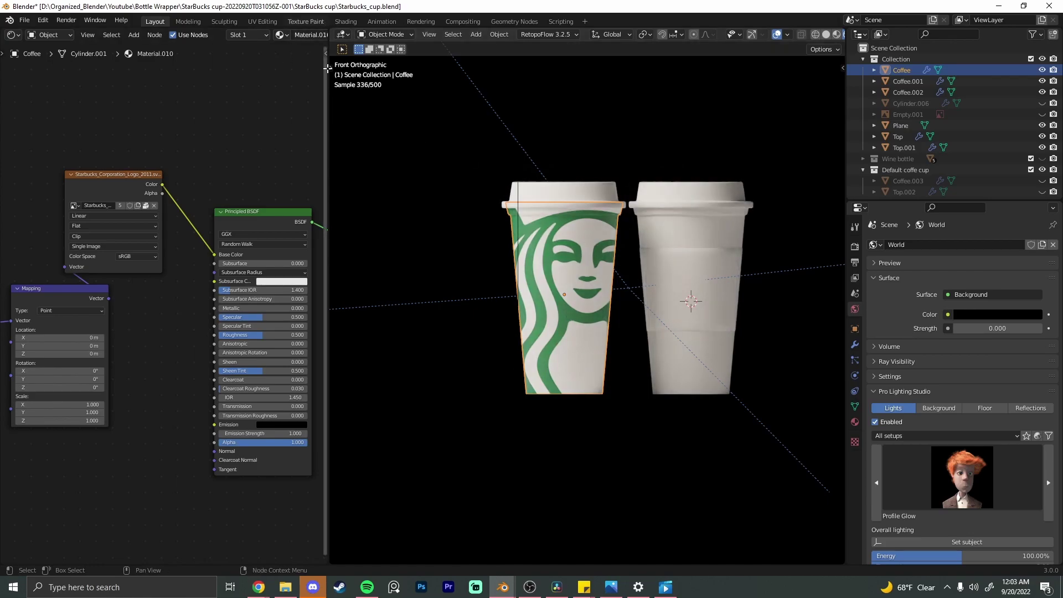
# Step: Split the Shader Editor and turn the upper area into a UV Editor
pyautogui.moveTo(330, 31); pyautogui.dragTo(277, 305)
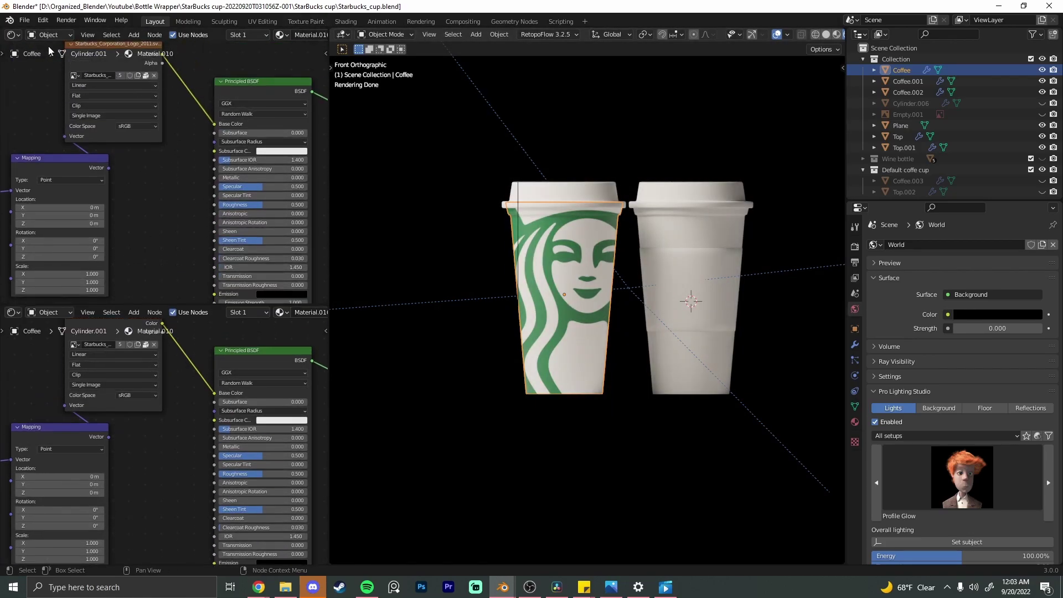
pyautogui.click(14, 35)
pyautogui.click(37, 90)
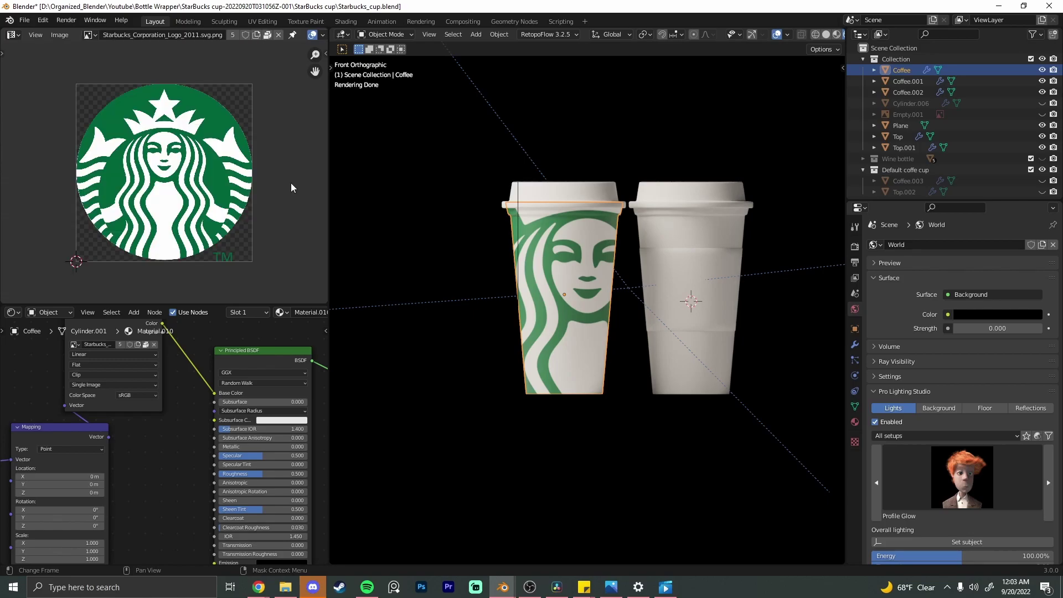
# Step: Scale up and move the cup body's UVs so the whole logo sits centred on the front of the cup
pyautogui.press('Tab')
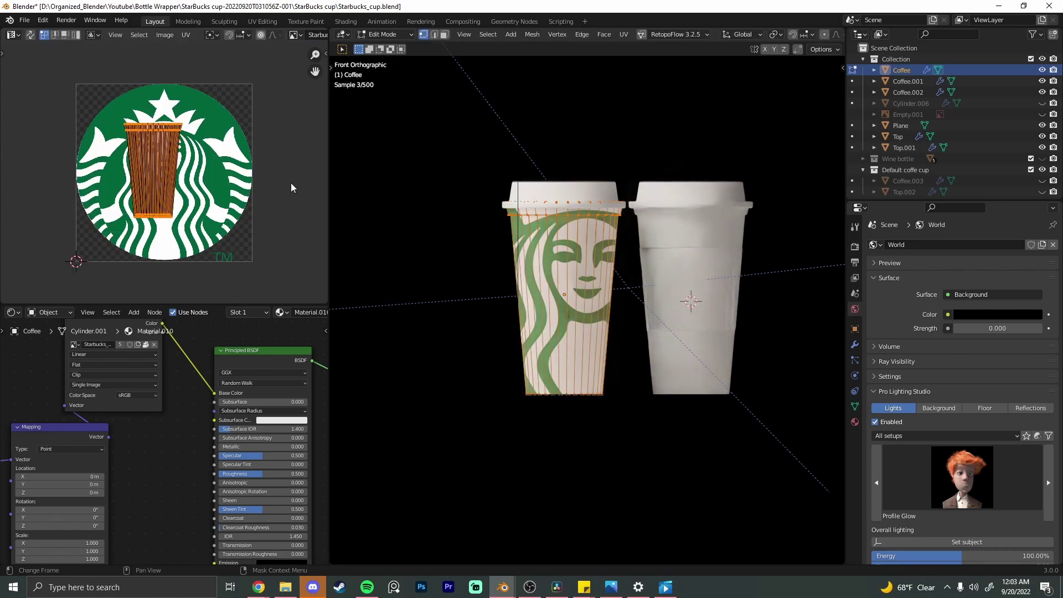
pyautogui.press('s')
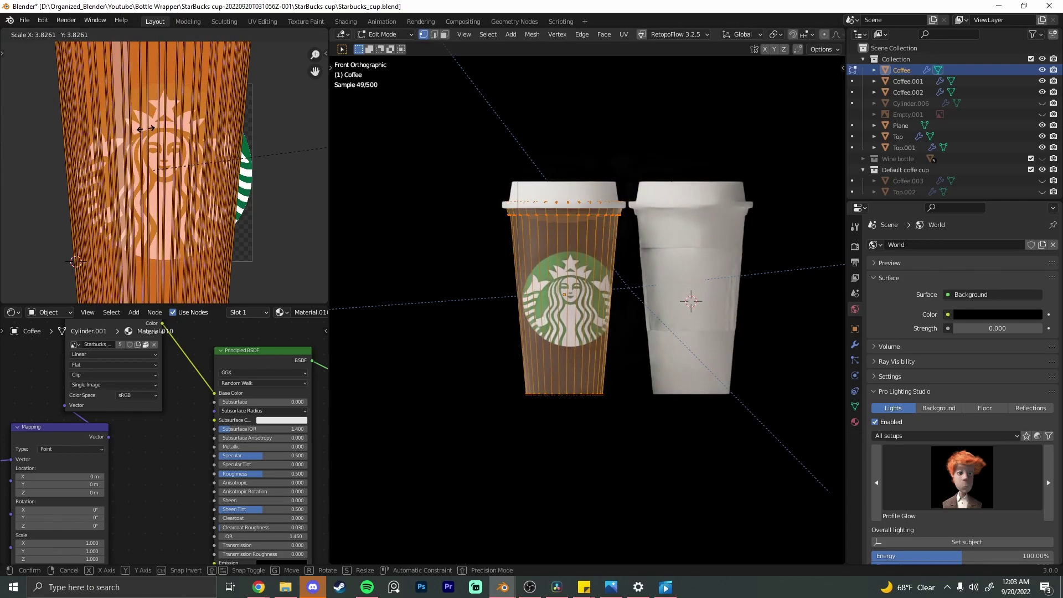
pyautogui.click(163, 138)
pyautogui.press('g')
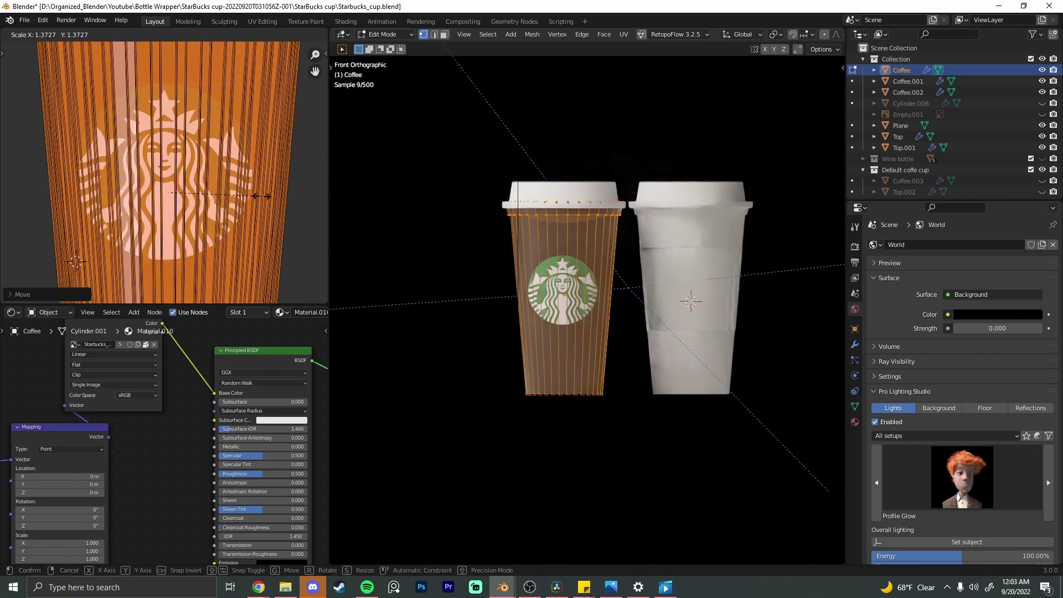
pyautogui.click(181, 153)
pyautogui.press('Tab')
pyautogui.scroll(3, 627, 274)
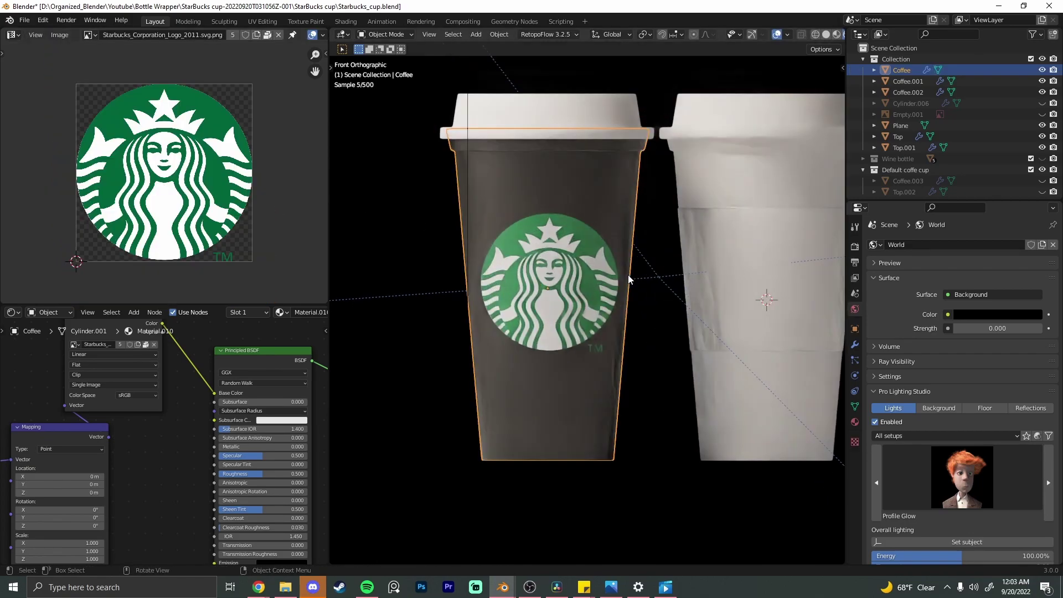
pyautogui.moveTo(628, 274); pyautogui.dragTo(659, 319, button='middle')
pyautogui.scroll(-4, 630, 294)
pyautogui.scroll(2, 603, 315)
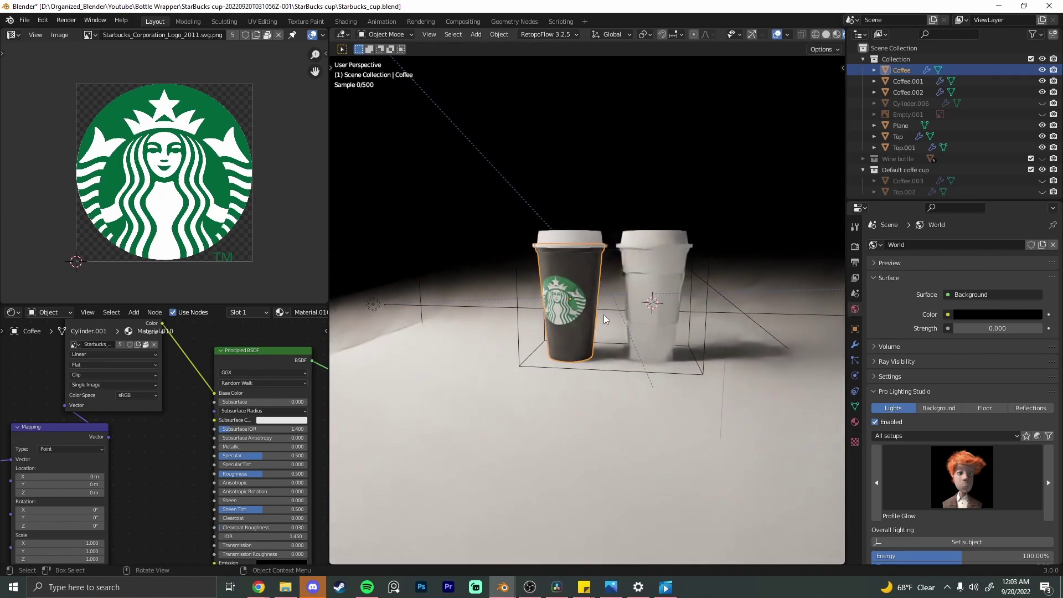
pyautogui.press('KP_1')
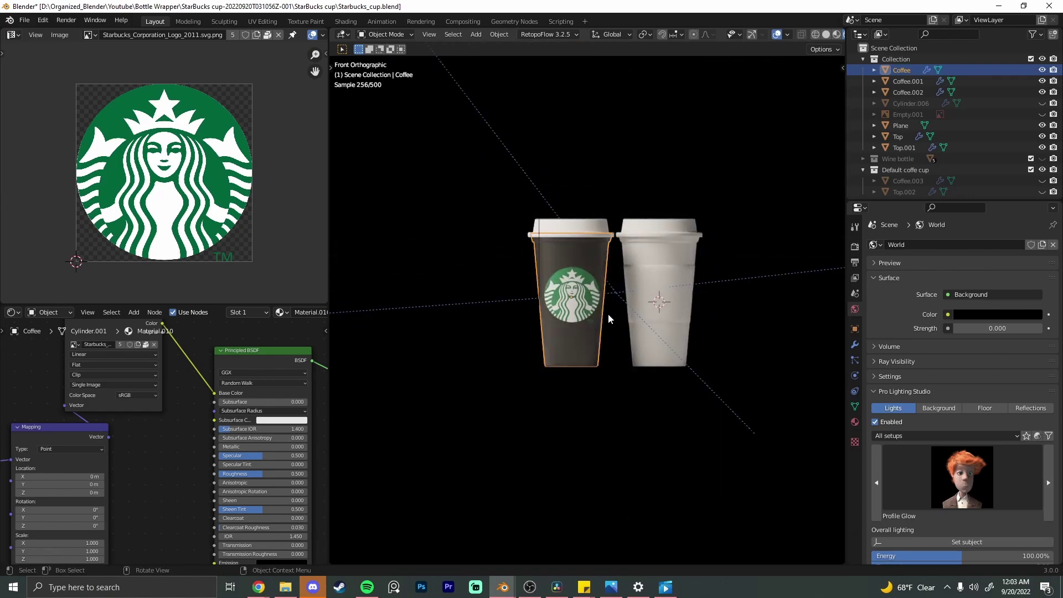
pyautogui.scroll(2, 392, 324)
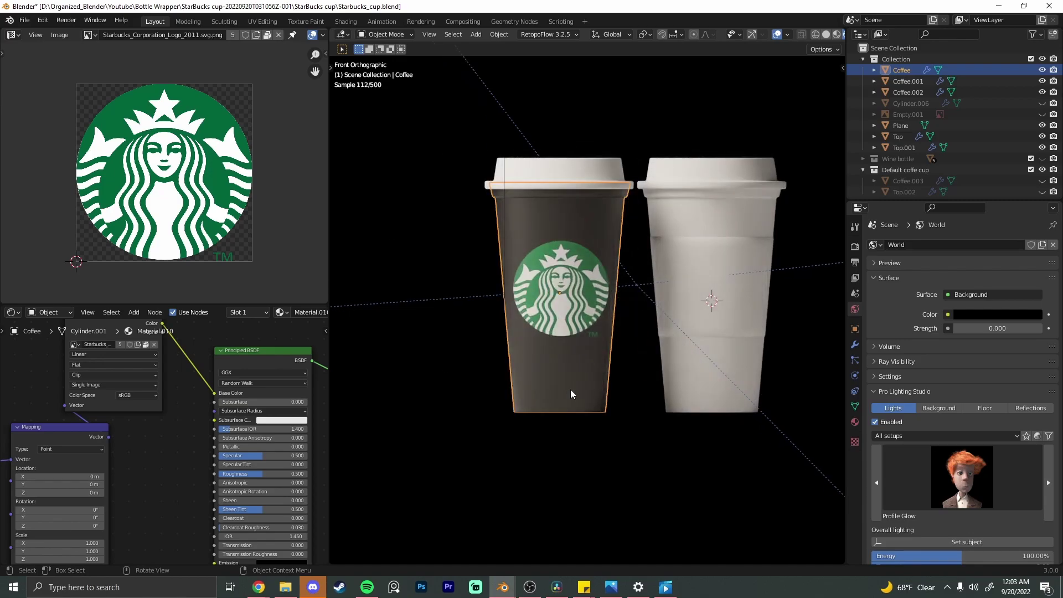
# Step: Move the Material Output node away from the Principled BSDF to make room between them
pyautogui.scroll(-2, 177, 380)
pyautogui.moveTo(177, 380); pyautogui.dragTo(155, 405, button='middle')
pyautogui.moveTo(224, 382); pyautogui.dragTo(324, 378)
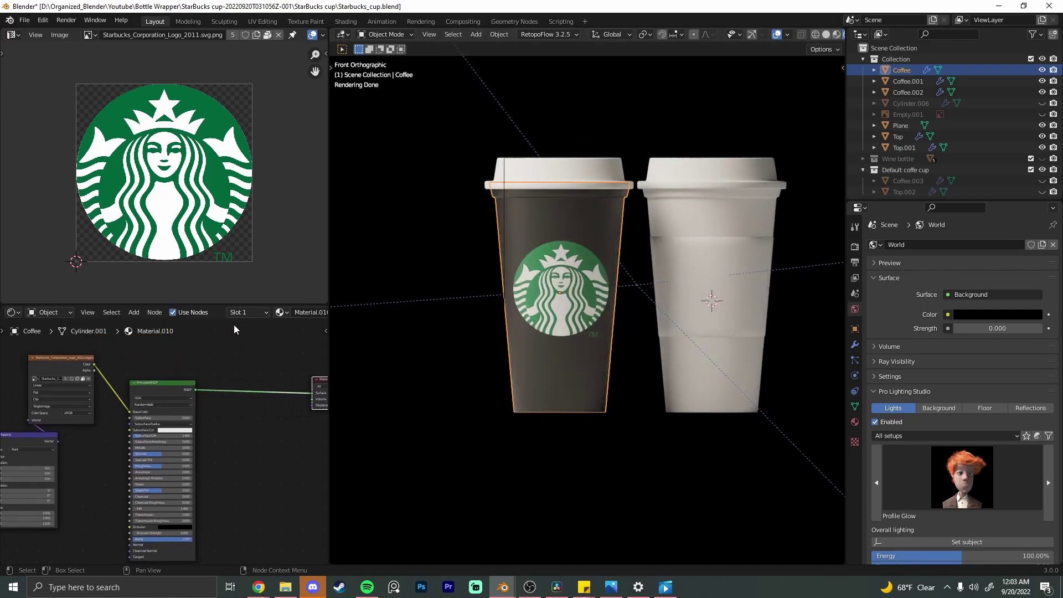
pyautogui.hotkey('shift', 'a')
pyautogui.click(229, 342)
pyautogui.write('mix')
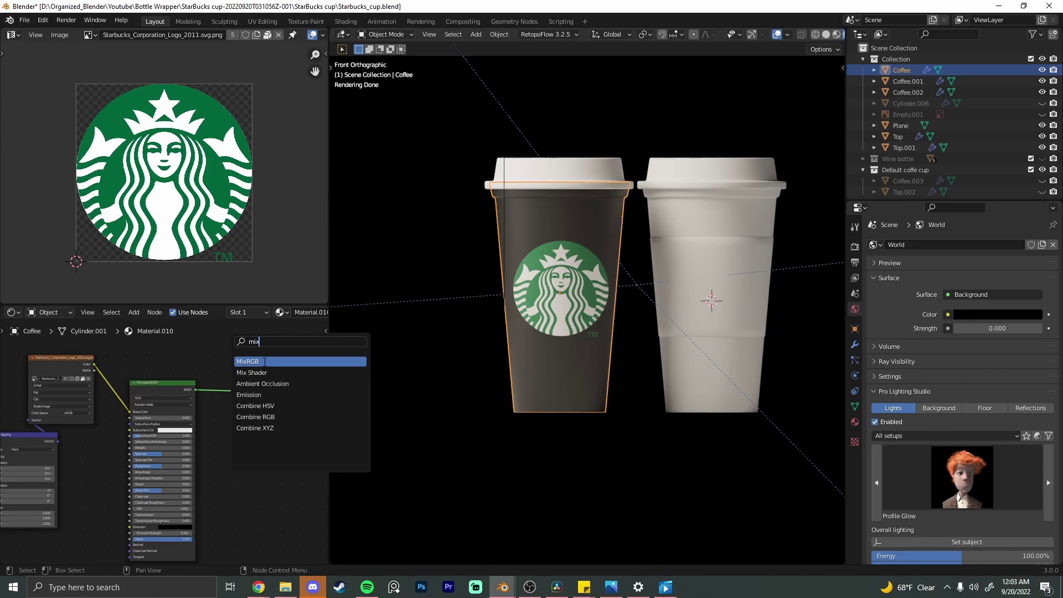
pyautogui.click(264, 361)
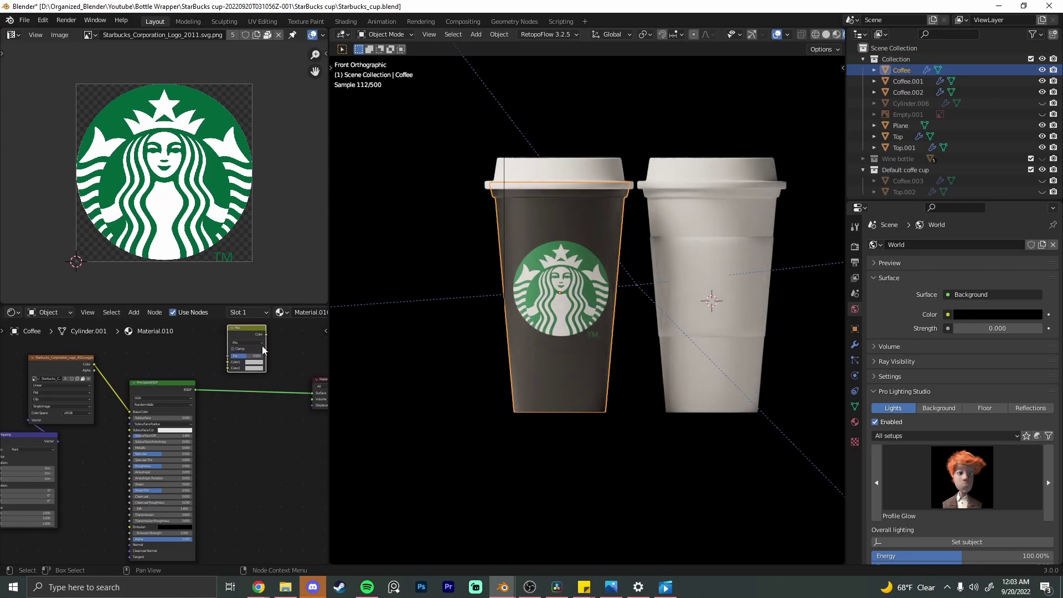
pyautogui.press('x')
# Step: Add a Mix Shader node and route the Principled BSDF through its second Shader input into the Material Output's Surface
pyautogui.hotkey('shift', 'a')
pyautogui.click(263, 347)
pyautogui.click(304, 377)
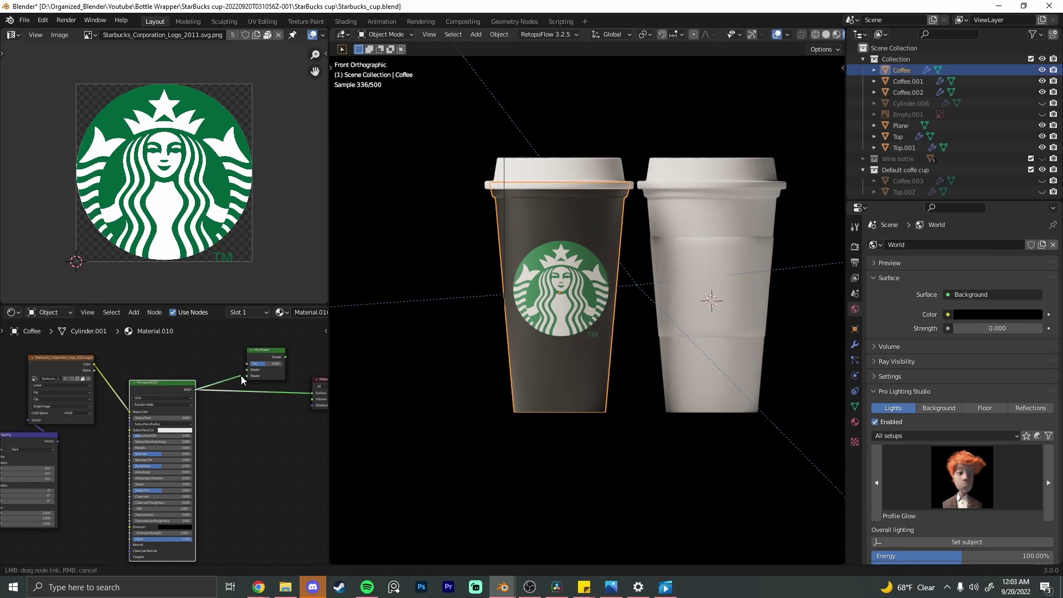
pyautogui.moveTo(247, 376); pyautogui.dragTo(247, 375)
pyautogui.click(286, 355)
pyautogui.moveTo(286, 357); pyautogui.dragTo(253, 359, button='middle')
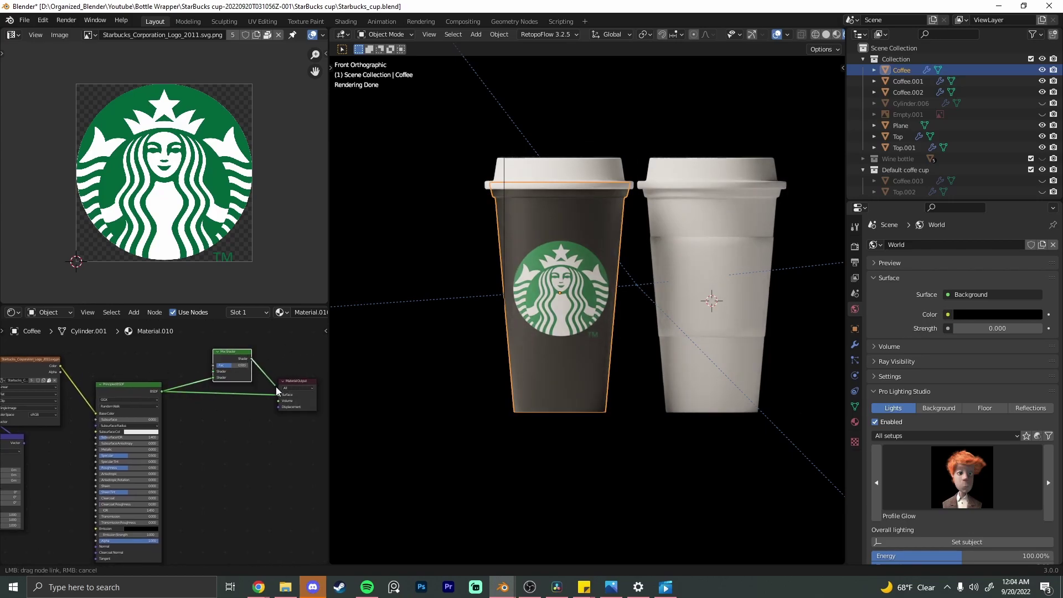
pyautogui.moveTo(283, 399); pyautogui.dragTo(283, 398)
pyautogui.scroll(2, 238, 407)
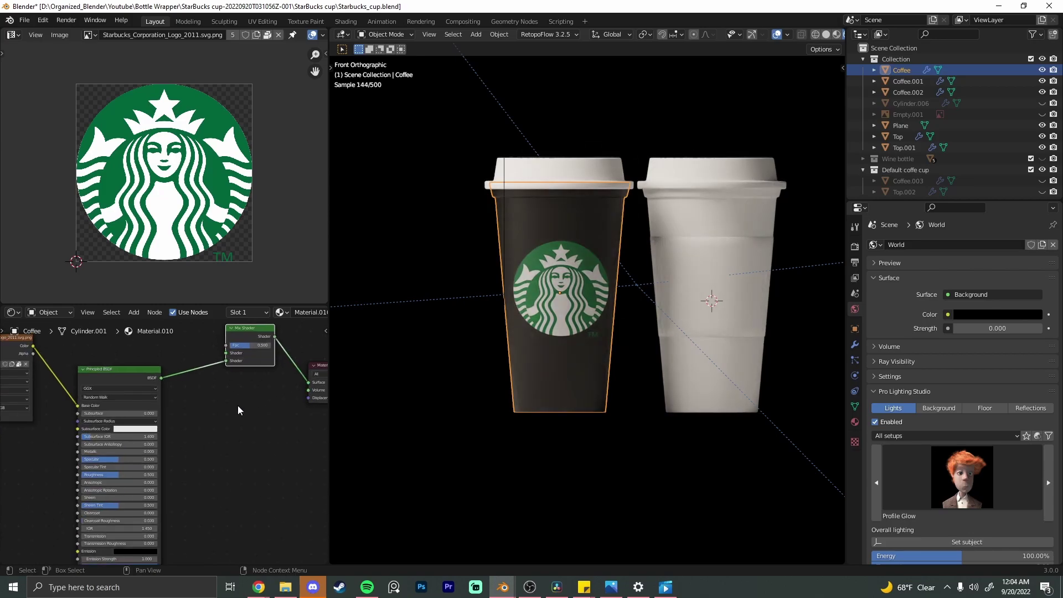
# Step: Connect the logo image texture's Alpha output to the Mix Shader's Fac input and check the cup from an angle
pyautogui.keyDown('ctrl'); pyautogui.scroll(3, 189, 401); pyautogui.keyUp('ctrl')
pyautogui.moveTo(67, 361); pyautogui.dragTo(263, 355)
pyautogui.scroll(-2, 582, 290)
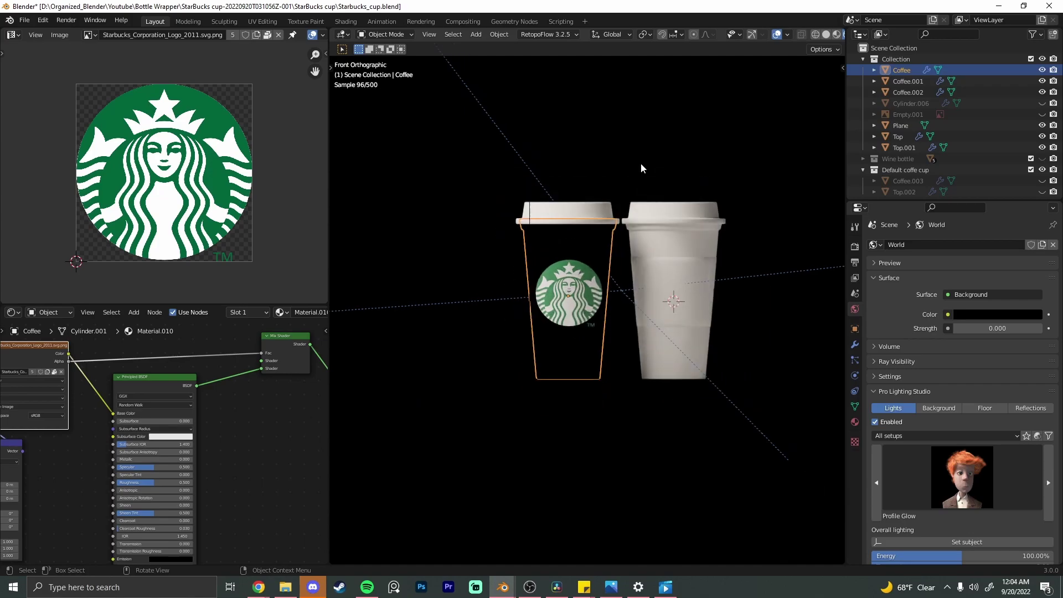
pyautogui.click(640, 164)
pyautogui.moveTo(517, 303); pyautogui.dragTo(576, 322, button='middle')
pyautogui.scroll(2, 610, 333)
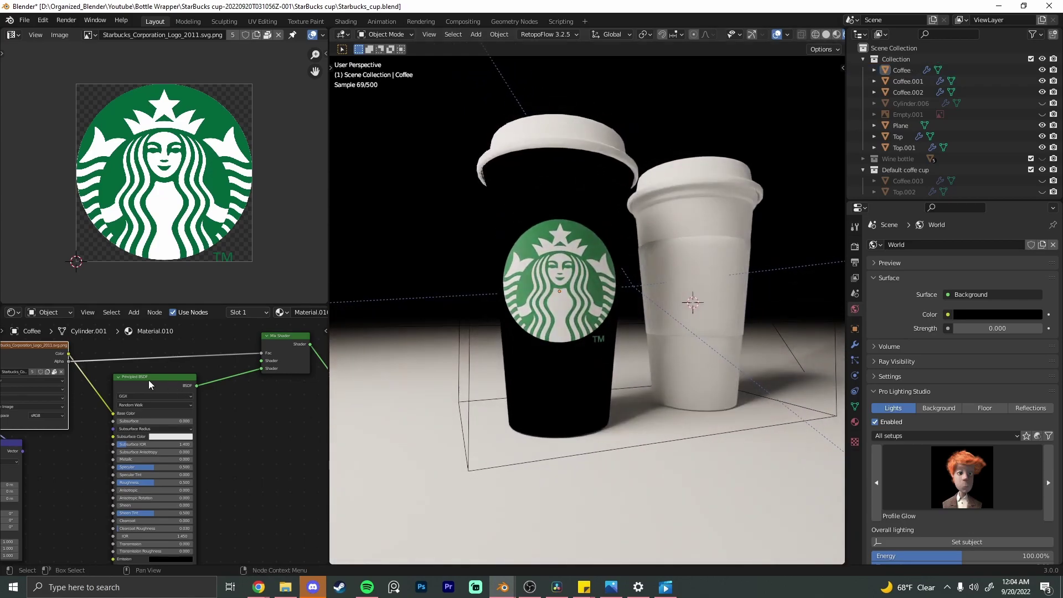
# Step: Duplicate the Principled BSDF without its image link and connect the copy to the Mix Shader's first Shader input
pyautogui.keyDown('shift'); pyautogui.moveTo(191, 397); pyautogui.dragTo(179, 380, button='middle'); pyautogui.keyUp('shift')
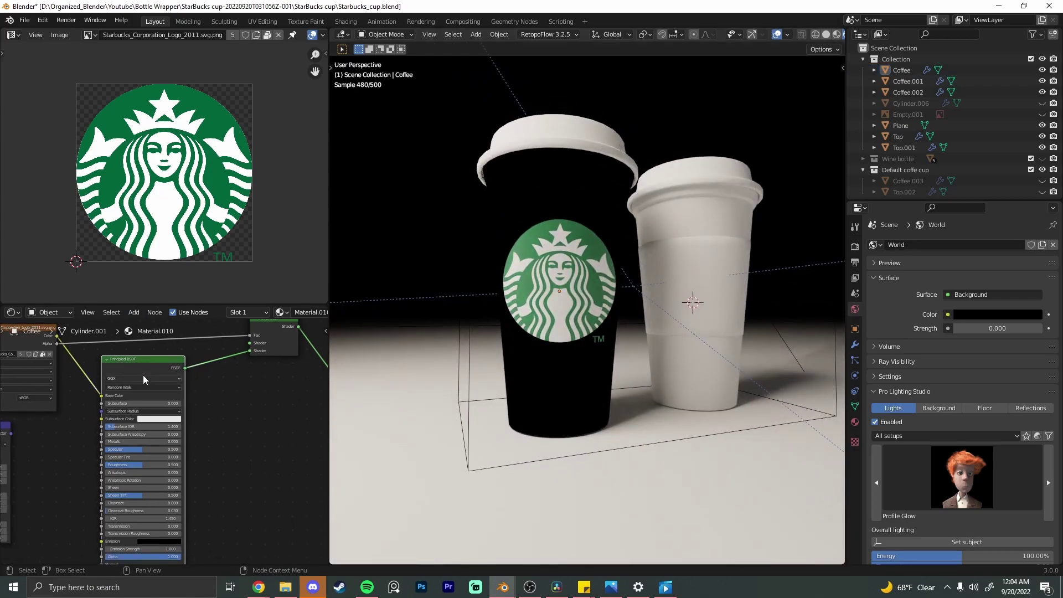
pyautogui.hotkey('shift', 'd')
pyautogui.click(224, 392)
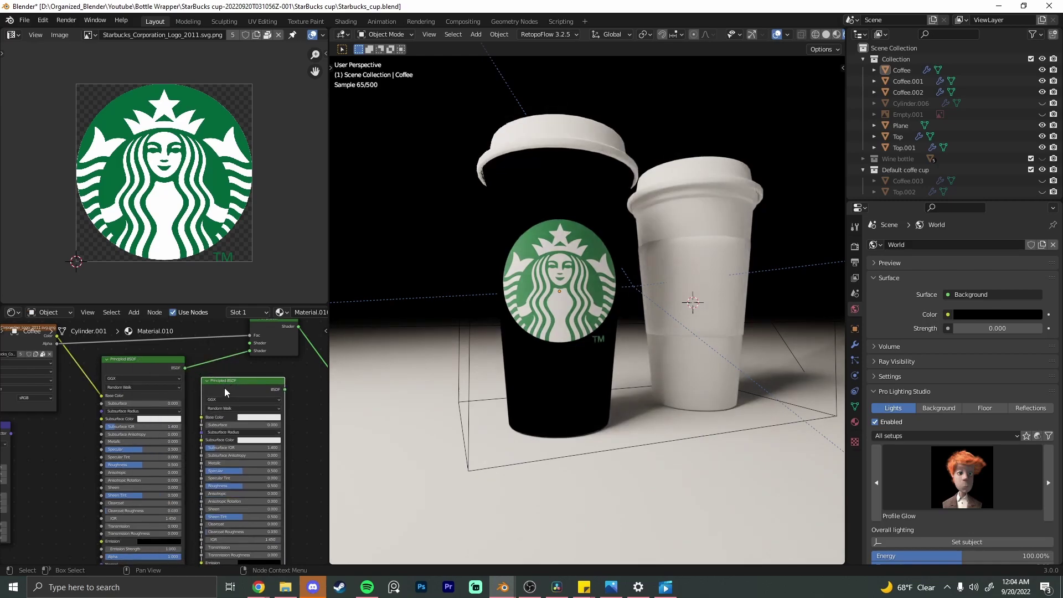
pyautogui.moveTo(254, 343); pyautogui.dragTo(253, 339)
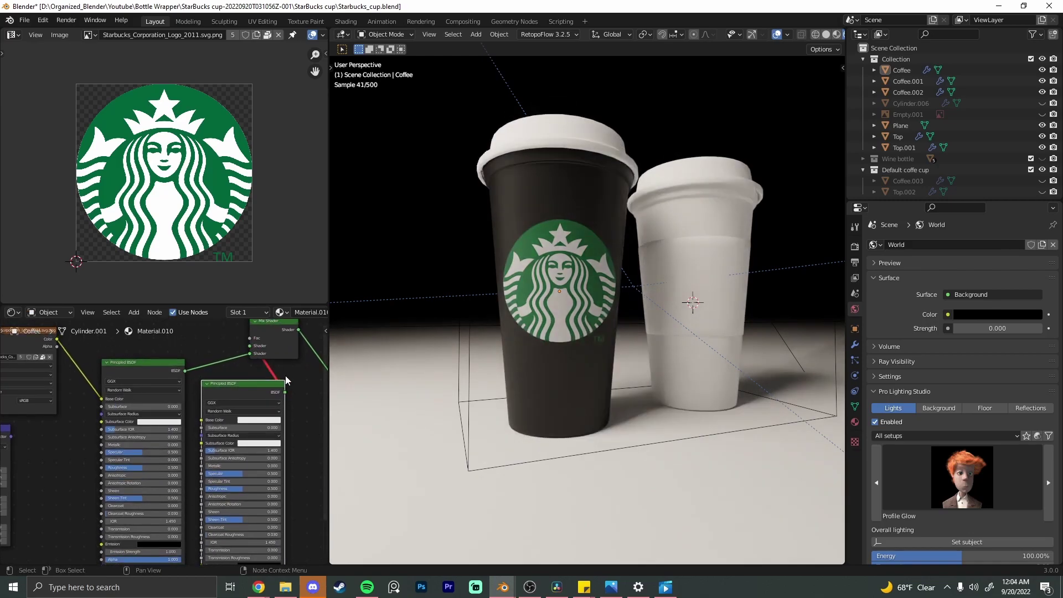
pyautogui.moveTo(286, 390); pyautogui.dragTo(250, 353)
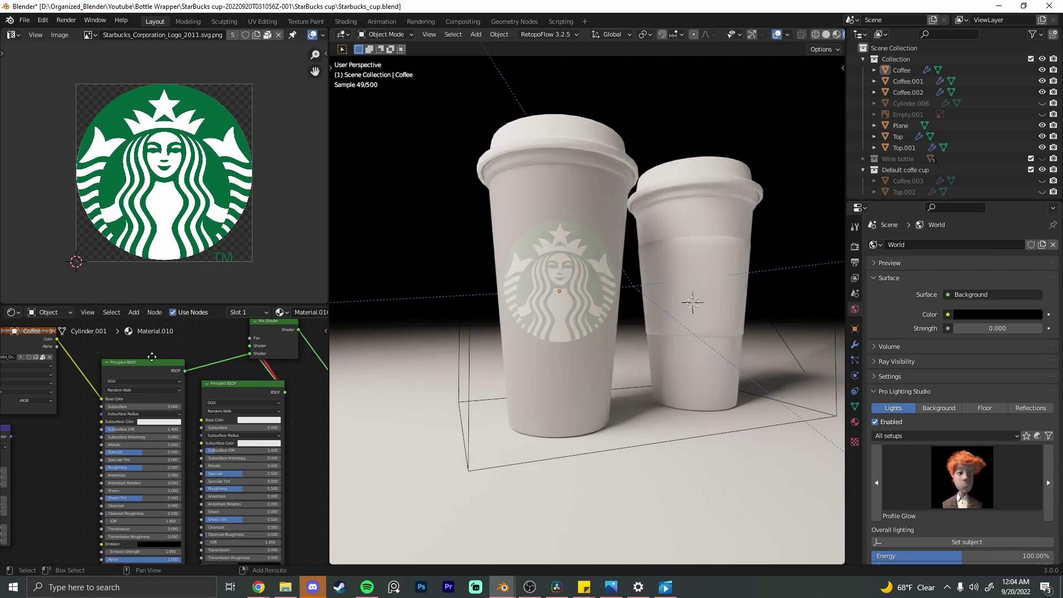
# Step: Reconnect the logo image's Alpha to the Mix Shader's Fac and view both cups in perspective
pyautogui.moveTo(57, 348); pyautogui.dragTo(72, 366, button='middle')
pyautogui.moveTo(258, 359); pyautogui.dragTo(267, 359)
pyautogui.scroll(-2, 695, 248)
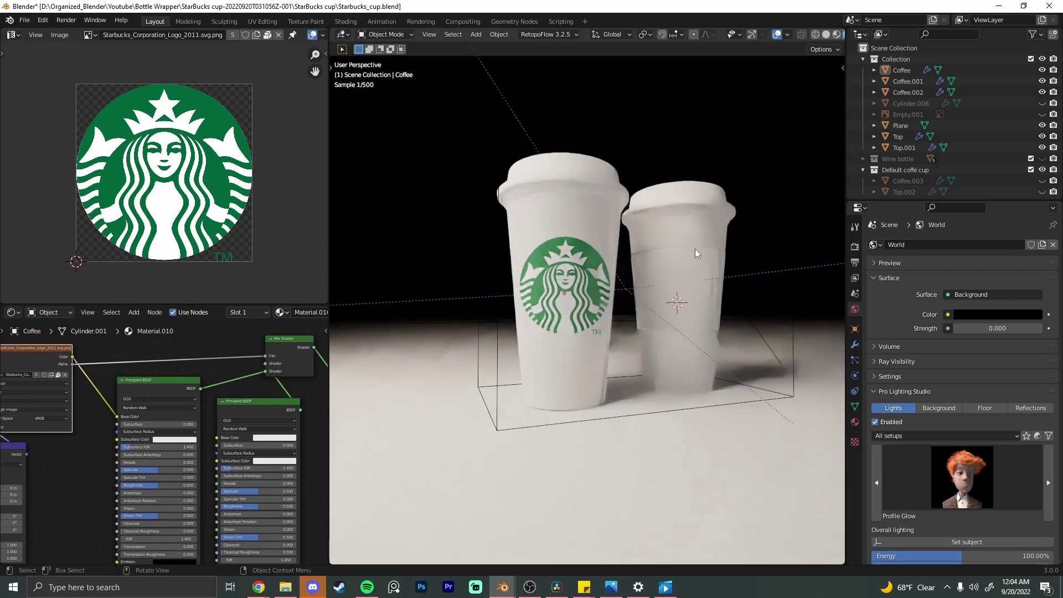
pyautogui.moveTo(695, 248); pyautogui.dragTo(609, 325, button='middle')
pyautogui.click(604, 161)
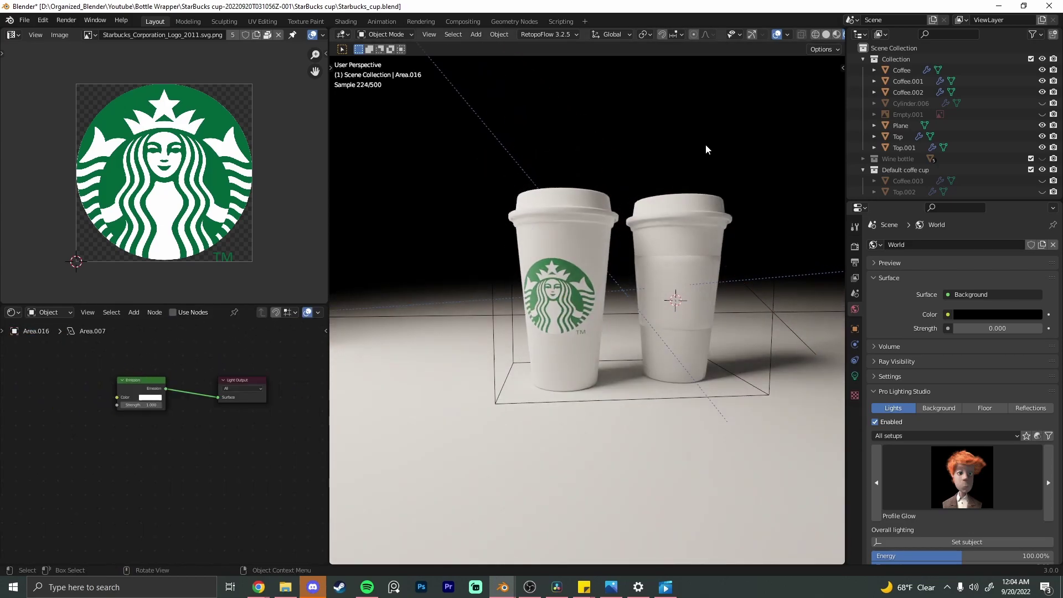
# Step: Try rotating the logo cup body about the Z axis and freely in trackball mode to check the logo
pyautogui.click(558, 291)
pyautogui.press('r')
pyautogui.press('z')
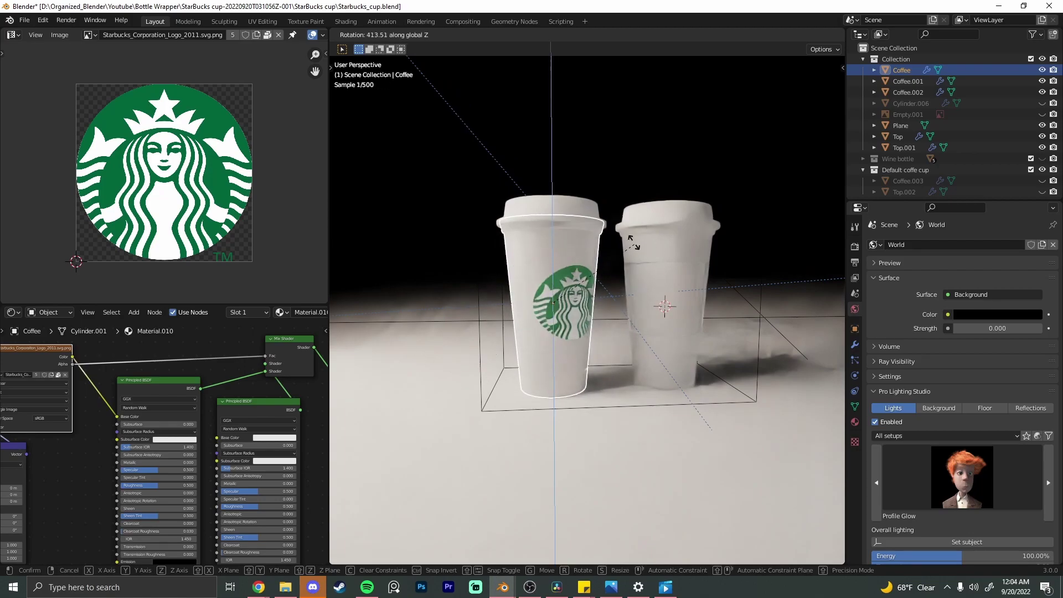
pyautogui.click(502, 256)
pyautogui.scroll(3, 633, 330)
pyautogui.press('r')
pyautogui.press('r')
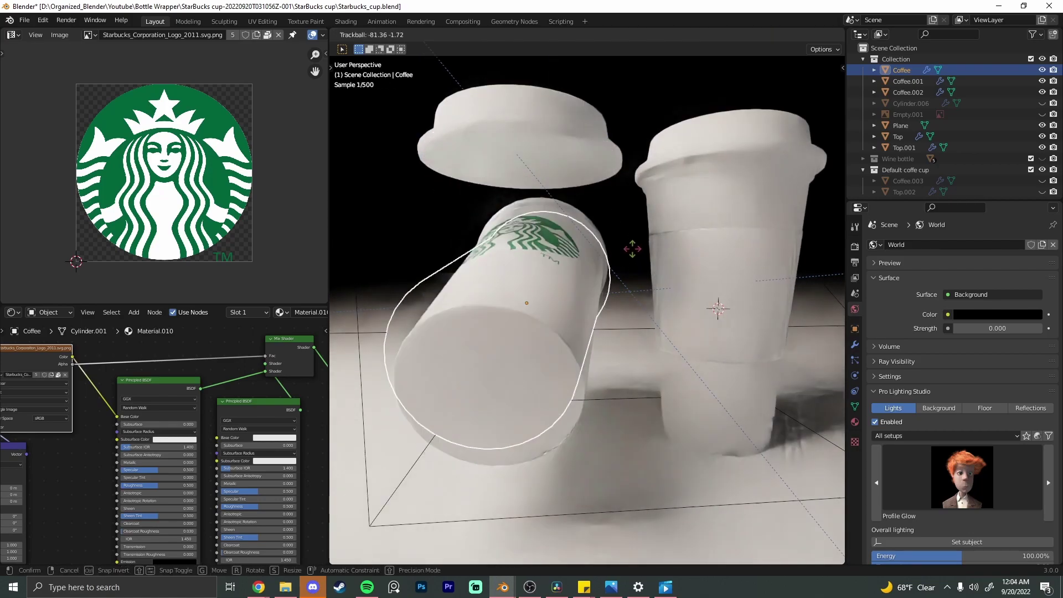
pyautogui.rightClick(710, 322)
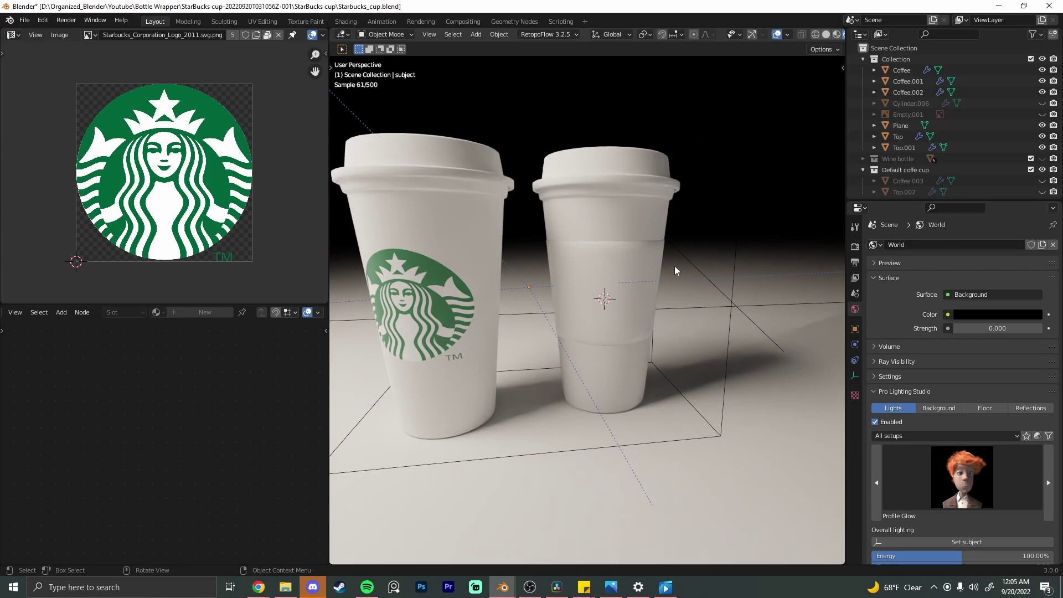
pyautogui.click(639, 314)
pyautogui.press('g')
pyautogui.rightClick(646, 323)
pyautogui.moveTo(685, 382); pyautogui.dragTo(702, 319, button='middle')
pyautogui.click(710, 284)
pyautogui.scroll(2, 673, 244)
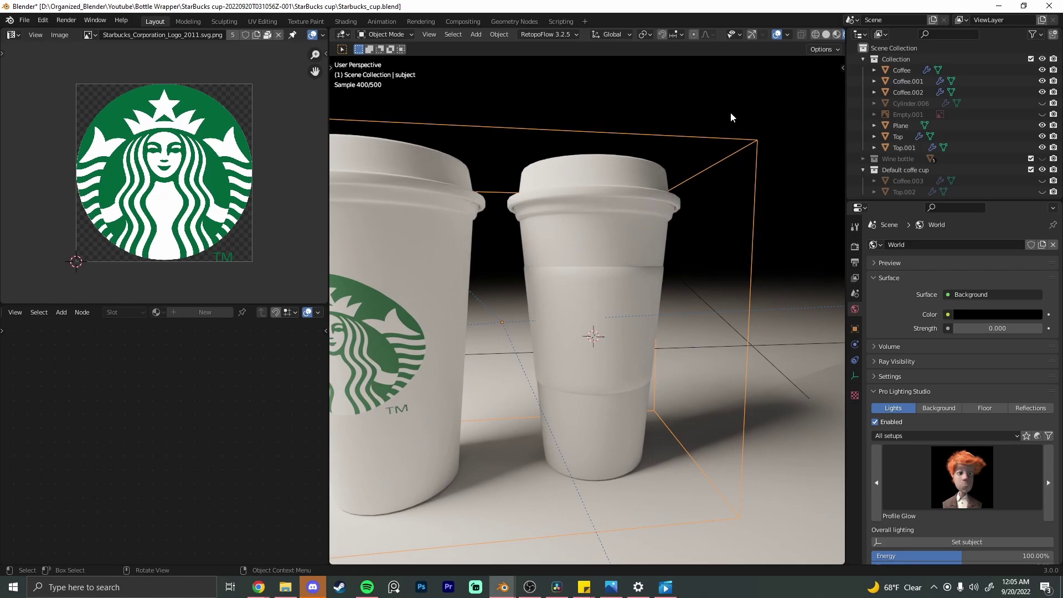
# Step: Delete the sleeve object Coffee.002 around the middle of the plain cup
pyautogui.moveTo(660, 318); pyautogui.dragTo(633, 254, button='middle')
pyautogui.click(623, 251)
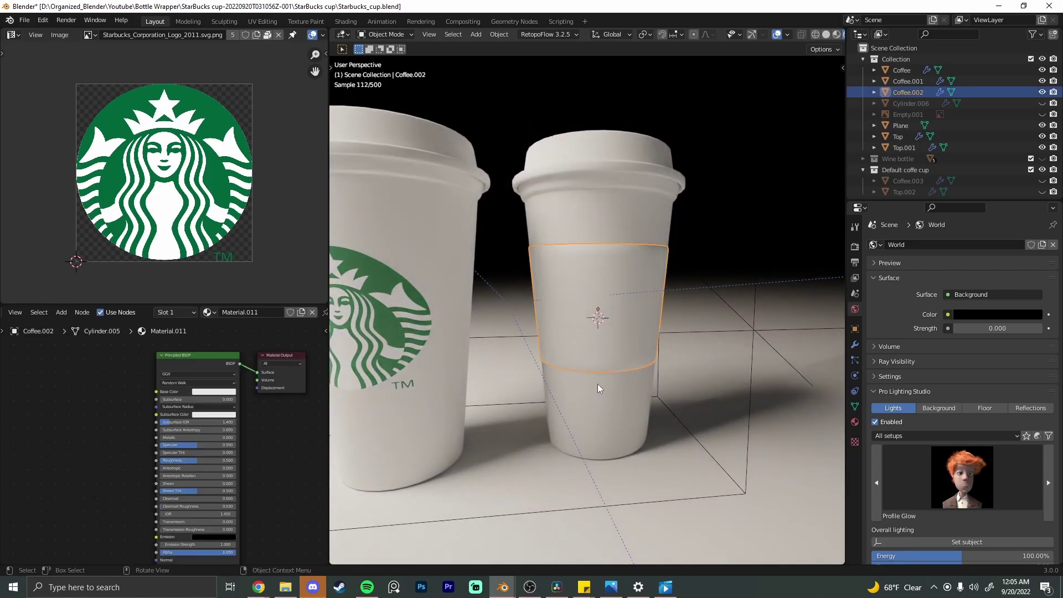
pyautogui.click(596, 270)
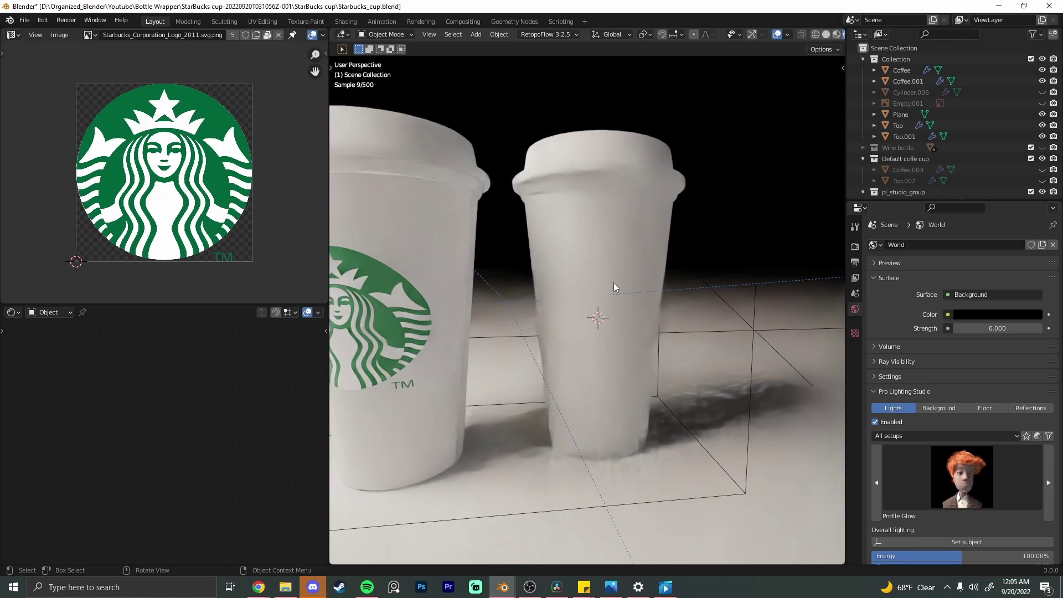
# Step: Add a cylinder at the 3D cursor around the plain cup and show it from the front in solid shading
pyautogui.scroll(-2, 624, 221)
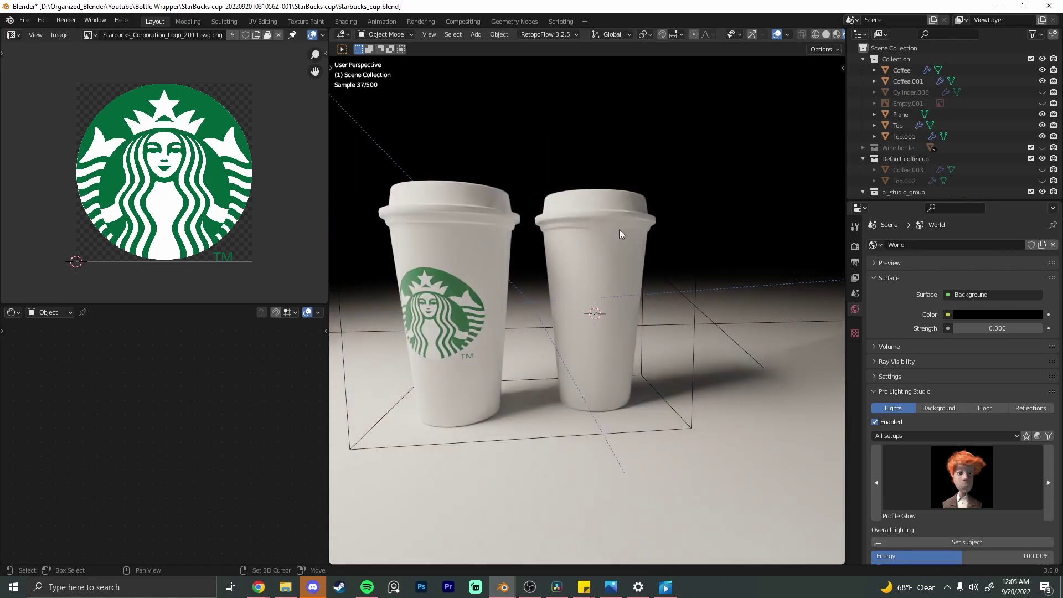
pyautogui.hotkey('shift', 'a')
pyautogui.moveTo(614, 217)
pyautogui.click(679, 272)
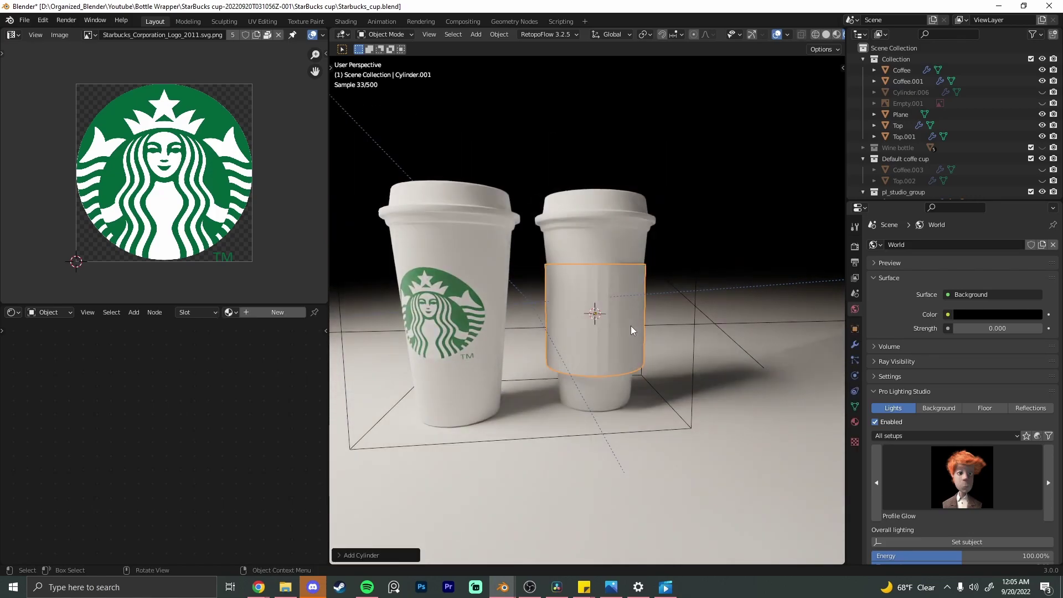
pyautogui.press('KP_1')
pyautogui.scroll(2, 677, 339)
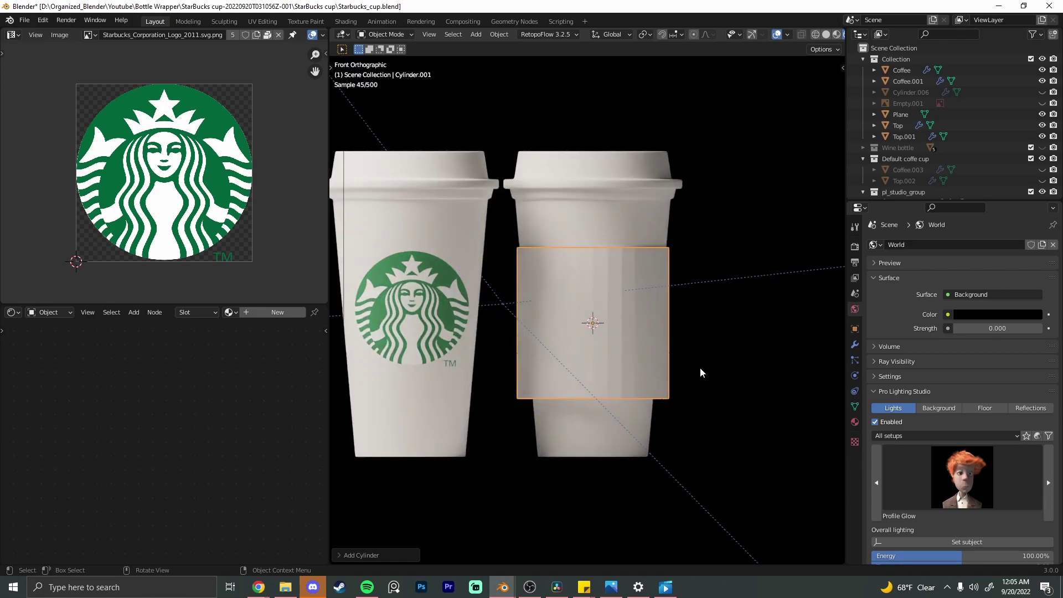
pyautogui.scroll(1, 700, 377)
pyautogui.press('z')
pyautogui.click(688, 331)
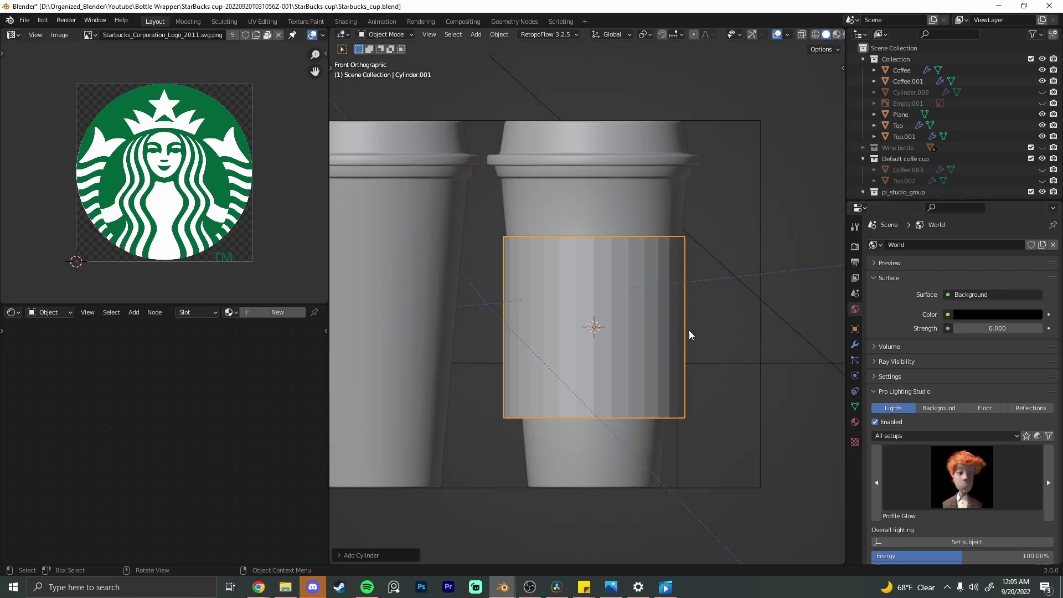
pyautogui.scroll(-2, 688, 331)
# Step: Scale the cylinder's bottom ring of vertices to about 0.824 so its sides taper like the cup
pyautogui.press('Tab')
pyautogui.scroll(3, 684, 342)
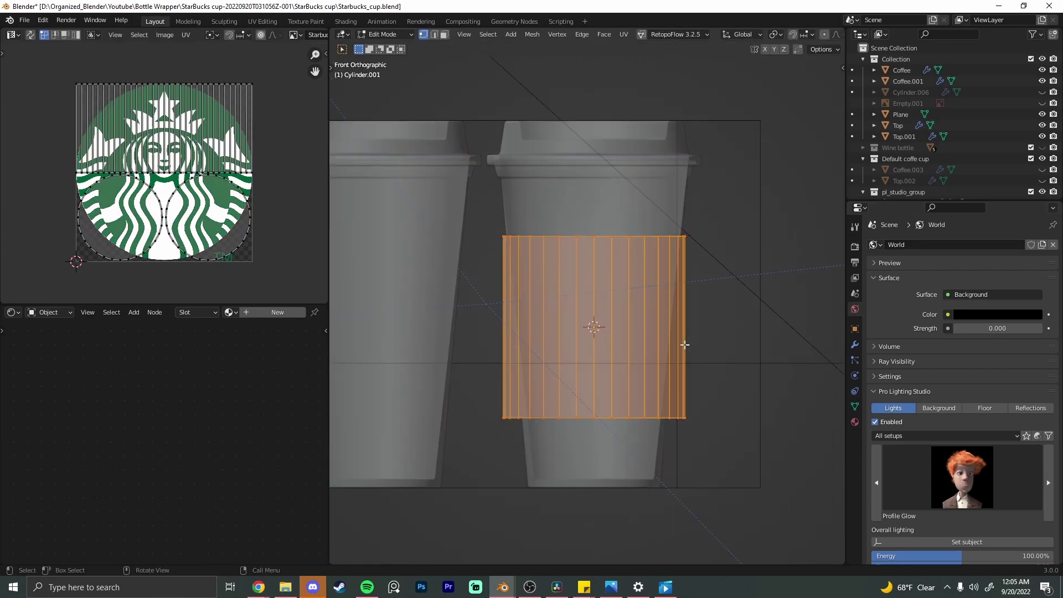
pyautogui.scroll(-1, 685, 344)
pyautogui.scroll(2, 665, 387)
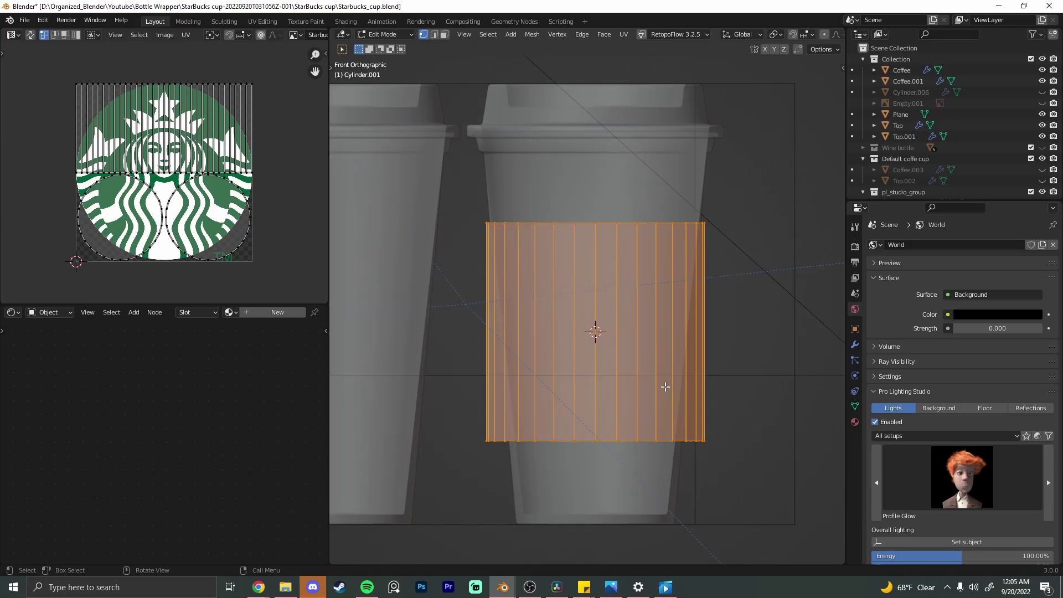
pyautogui.hotkey('alt', 'a')
pyautogui.press('a')
pyautogui.moveTo(448, 405); pyautogui.dragTo(772, 463)
pyautogui.press('s')
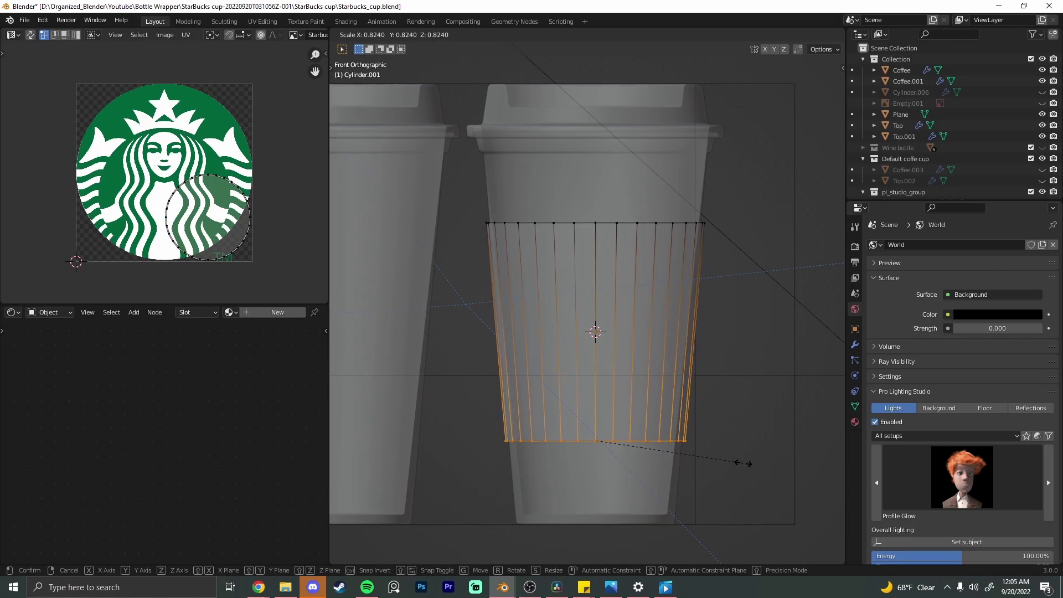
pyautogui.click(743, 463)
pyautogui.scroll(3, 584, 492)
pyautogui.keyDown('shift'); pyautogui.moveTo(583, 493); pyautogui.dragTo(624, 350, button='middle'); pyautogui.keyUp('shift')
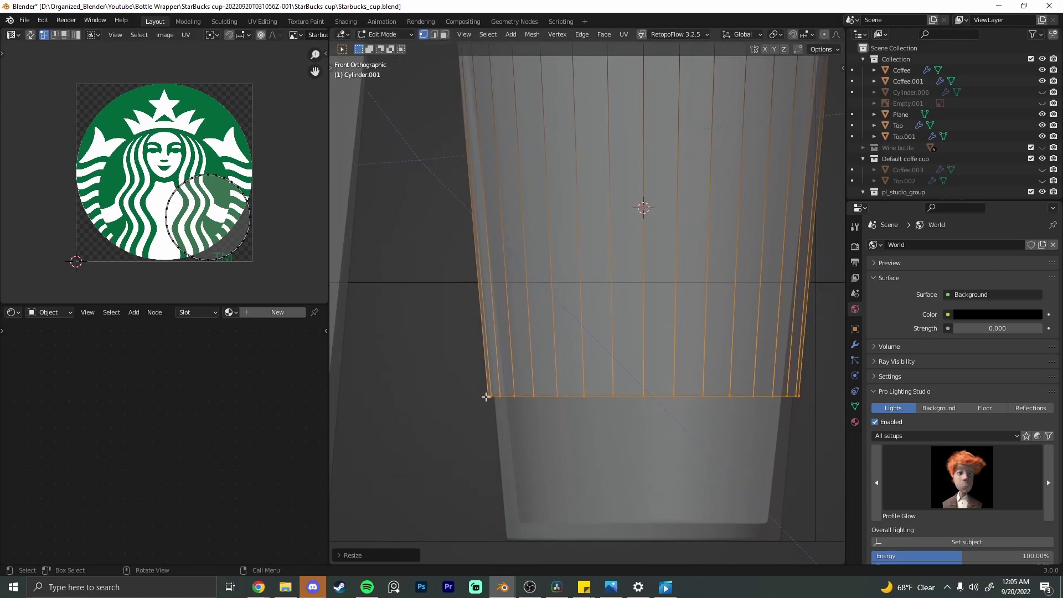
# Step: Scale the cylinder's top ring of vertices up slightly so it sits just outside the cup wall
pyautogui.scroll(-4, 652, 309)
pyautogui.moveTo(632, 253); pyautogui.dragTo(673, 254)
pyautogui.press('s')
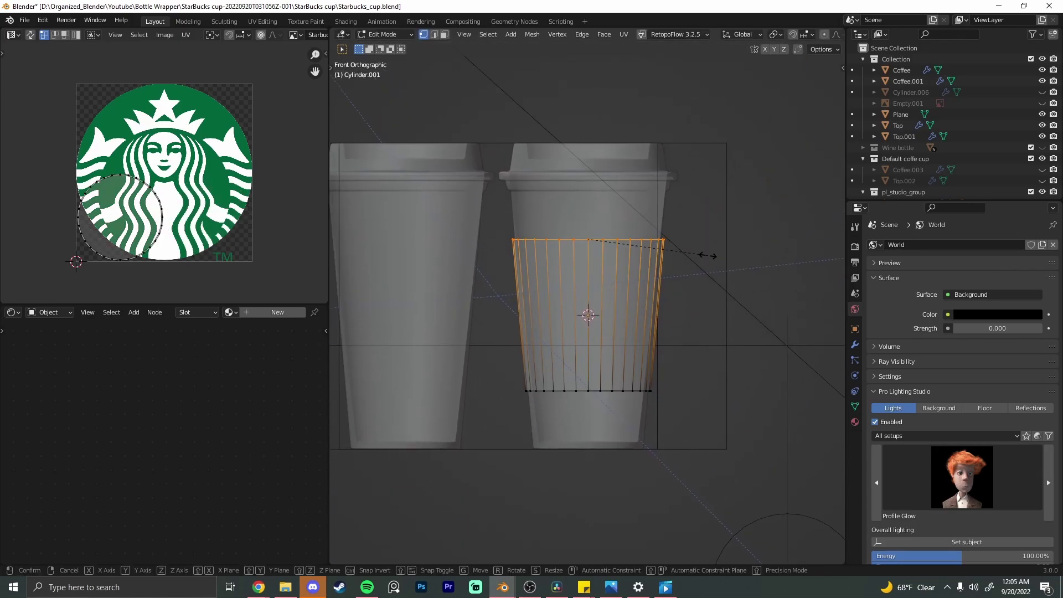
pyautogui.click(712, 255)
pyautogui.scroll(-3, 712, 255)
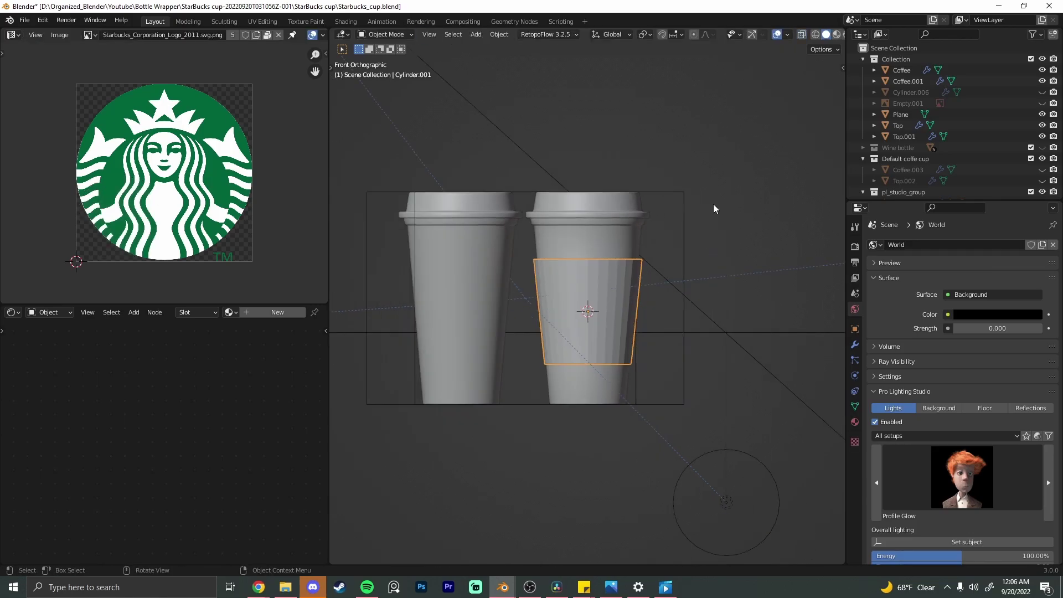
pyautogui.press('Tab')
# Step: Delete the cylinder's top and bottom cap faces to leave an open sleeve, and return to Object Mode
pyautogui.moveTo(713, 204); pyautogui.dragTo(668, 324, button='middle')
pyautogui.scroll(3, 657, 308)
pyautogui.click(610, 267)
pyautogui.press('Tab')
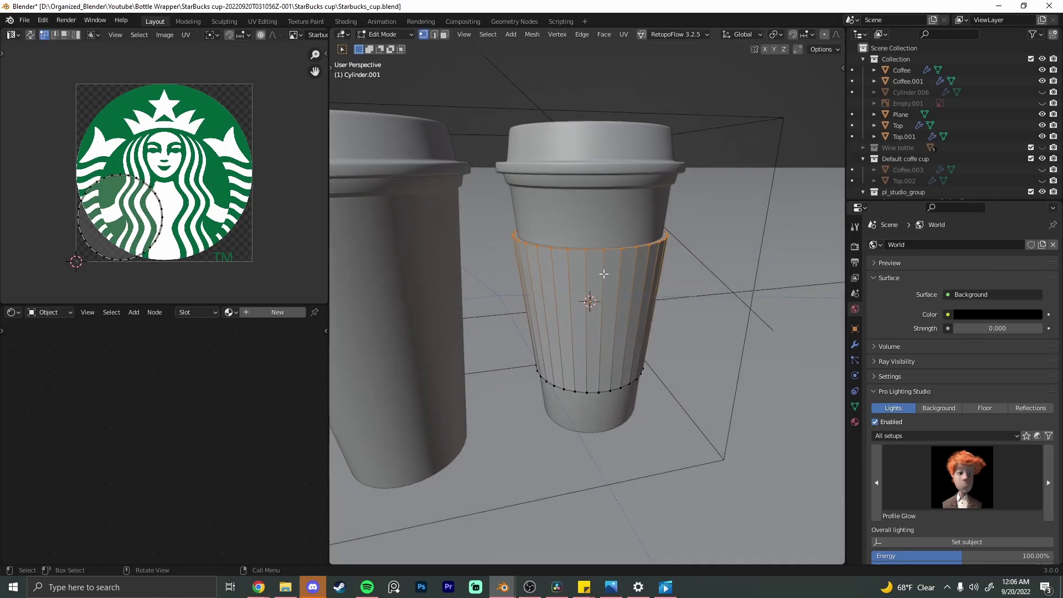
pyautogui.moveTo(633, 384); pyautogui.dragTo(633, 310, button='middle')
pyautogui.scroll(3, 610, 396)
pyautogui.keyDown('shift'); pyautogui.moveTo(616, 422); pyautogui.dragTo(619, 403, button='middle'); pyautogui.keyUp('shift')
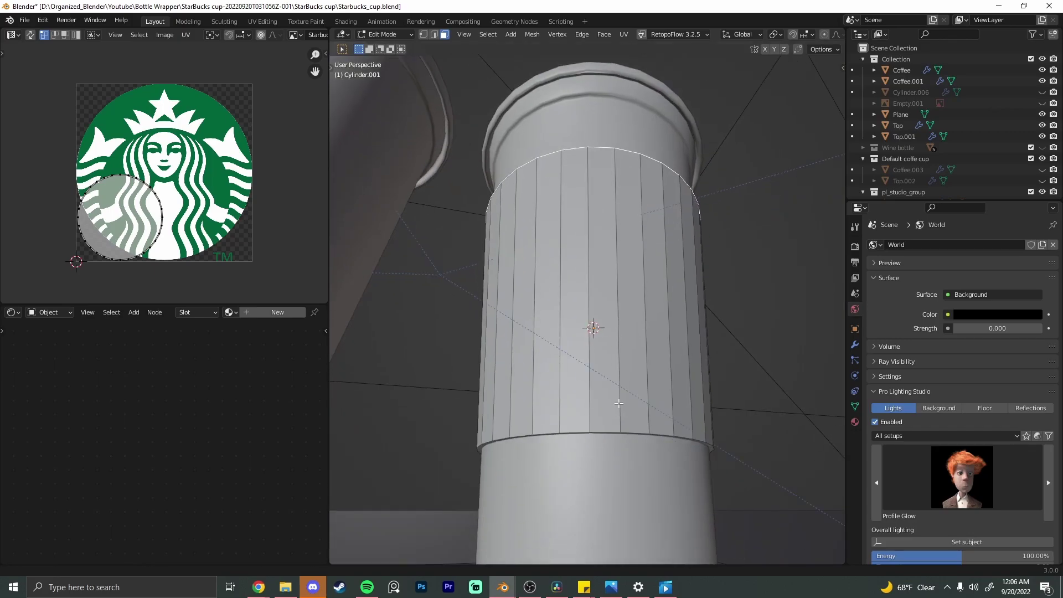
pyautogui.click(613, 442)
pyautogui.hotkey('alt', 'z')
pyautogui.keyDown('shift'); pyautogui.click(601, 231); pyautogui.keyUp('shift')
pyautogui.scroll(-3, 681, 260)
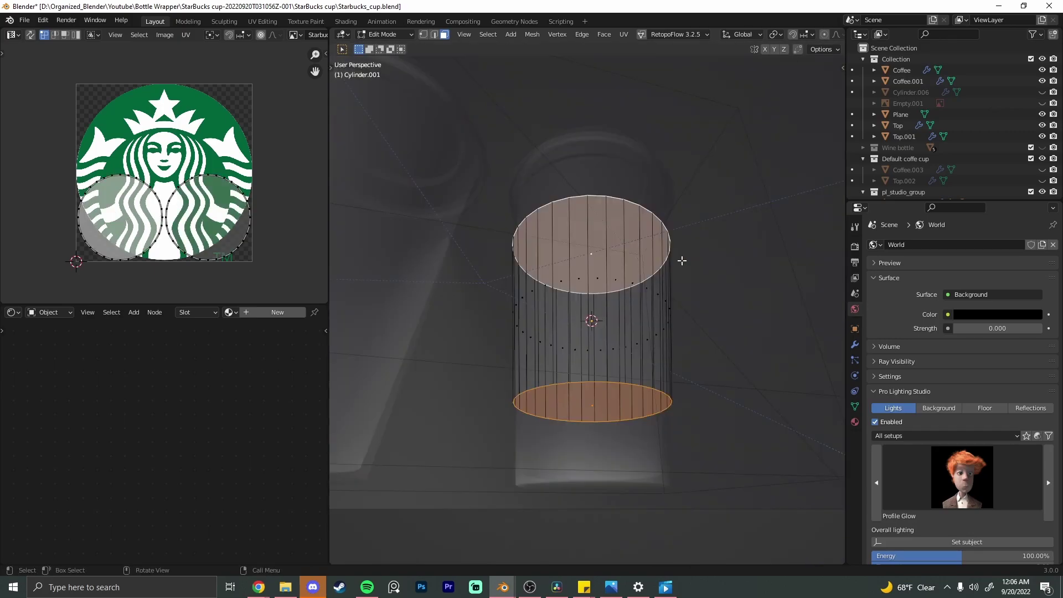
pyautogui.moveTo(681, 261); pyautogui.dragTo(669, 311, button='middle')
pyautogui.hotkey('alt', 'z')
pyautogui.press('x')
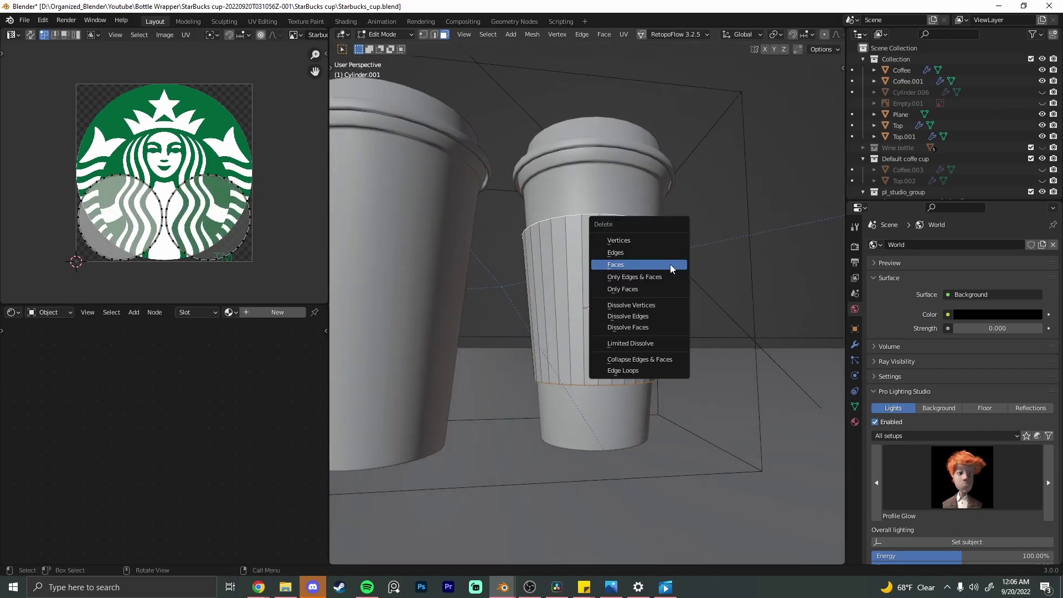
pyautogui.click(669, 264)
pyautogui.press('Tab')
pyautogui.press('g')
pyautogui.press('Escape')
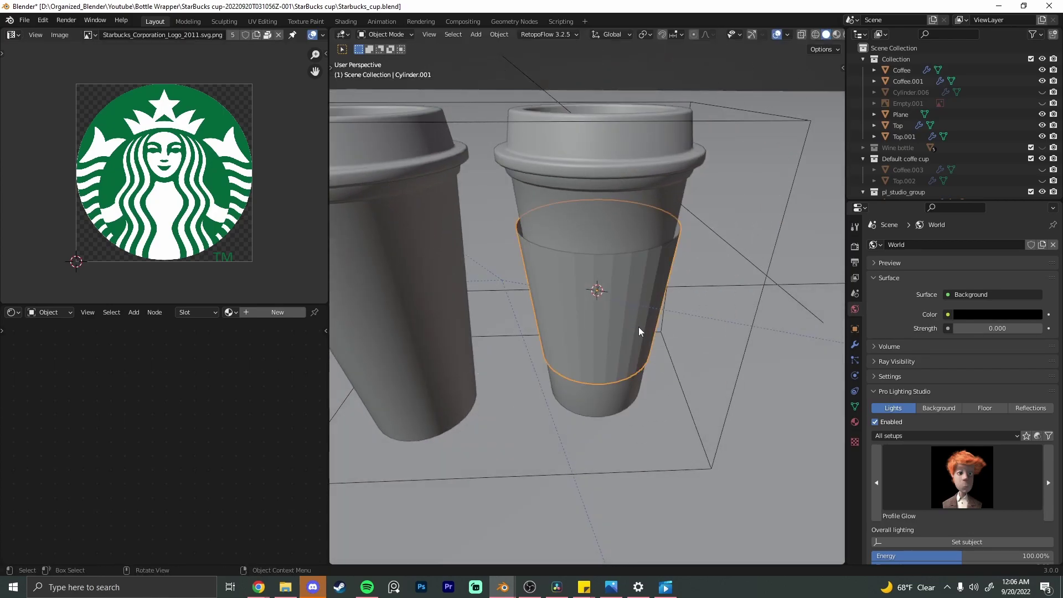
# Step: Add a Shrinkwrap modifier to the sleeve cylinder with the plain cup's body, Coffee.001, as its target
pyautogui.click(855, 344)
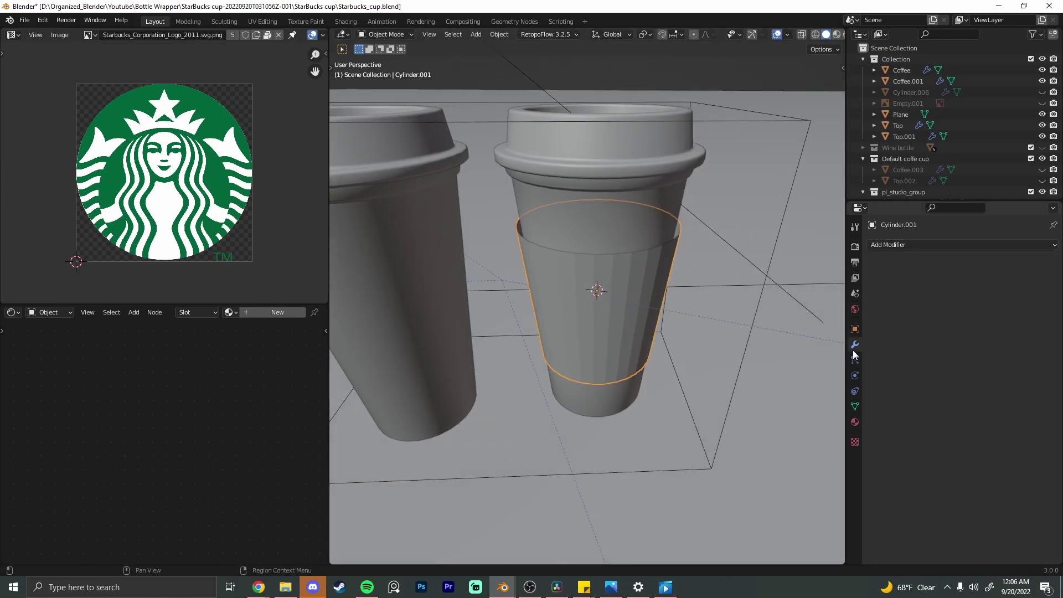
pyautogui.click(932, 243)
pyautogui.click(944, 373)
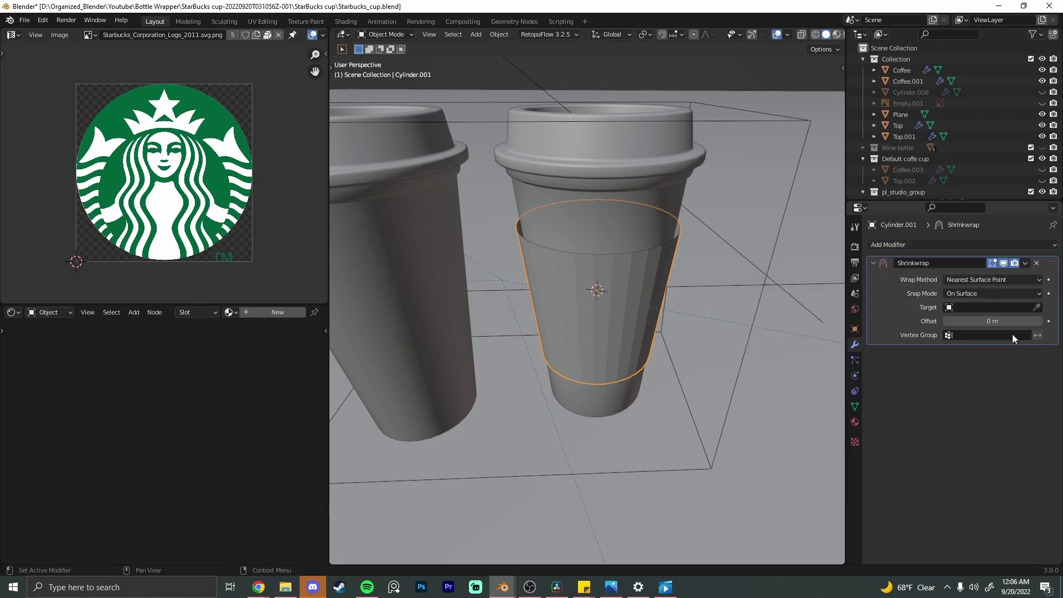
pyautogui.click(615, 218)
pyautogui.moveTo(659, 317)
pyautogui.mouseDown(button='middle')
pyautogui.moveTo(617, 289)
pyautogui.moveTo(654, 314)
pyautogui.moveTo(661, 332)
pyautogui.mouseUp(button='middle')
pyautogui.click(617, 290)
# Step: Adjust the shrinkwrapped sleeve's height on the second cup by moving it along the global Z axis
pyautogui.scroll(-2, 658, 340)
pyautogui.click(607, 323)
pyautogui.press('g')
pyautogui.press('z')
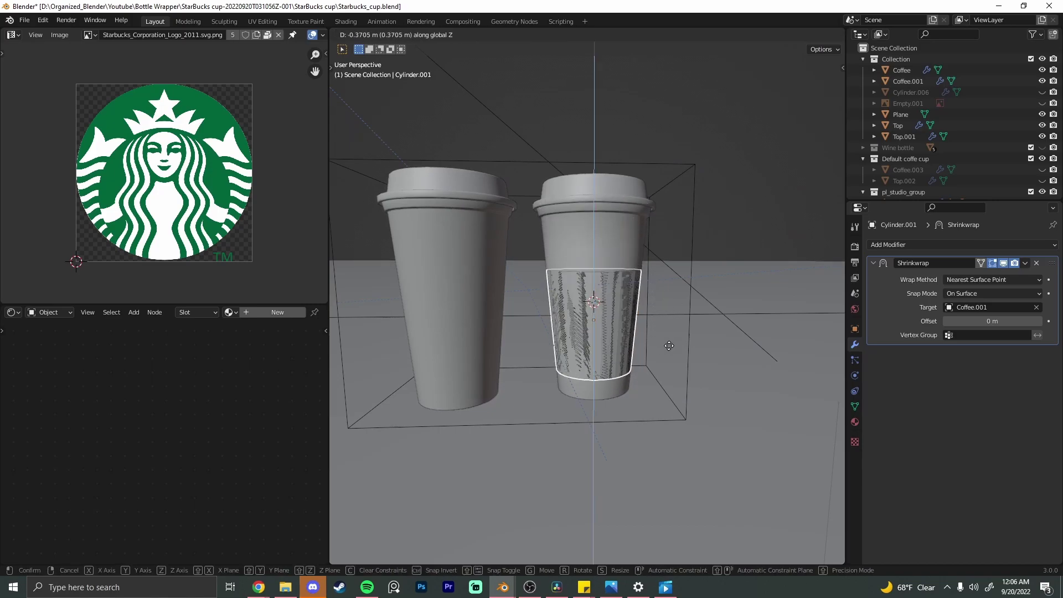
pyautogui.click(671, 314)
pyautogui.press('KP_1')
pyautogui.scroll(2, 669, 314)
pyautogui.press('s')
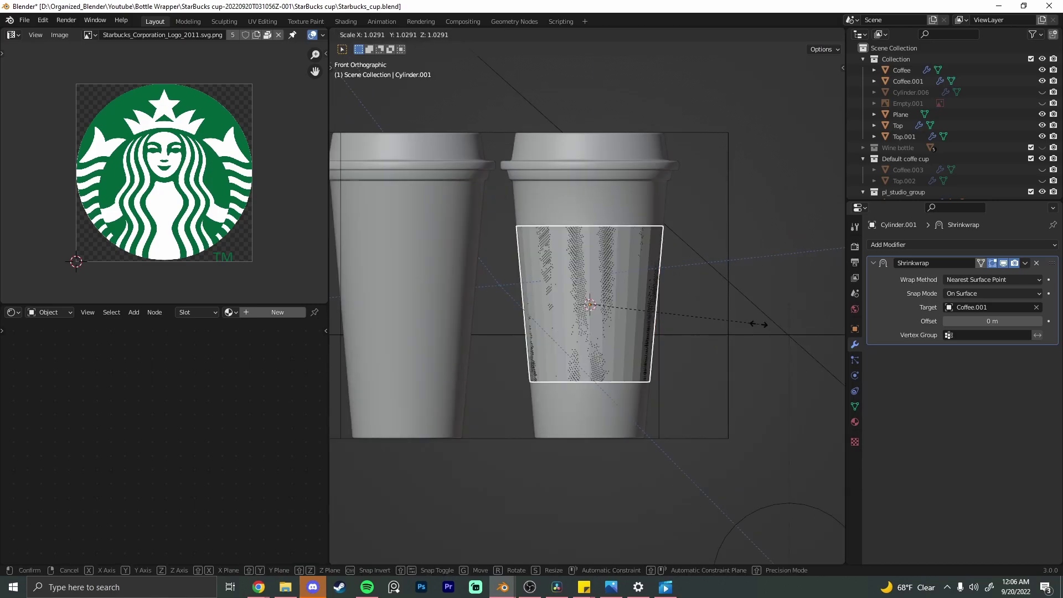
pyautogui.press('z')
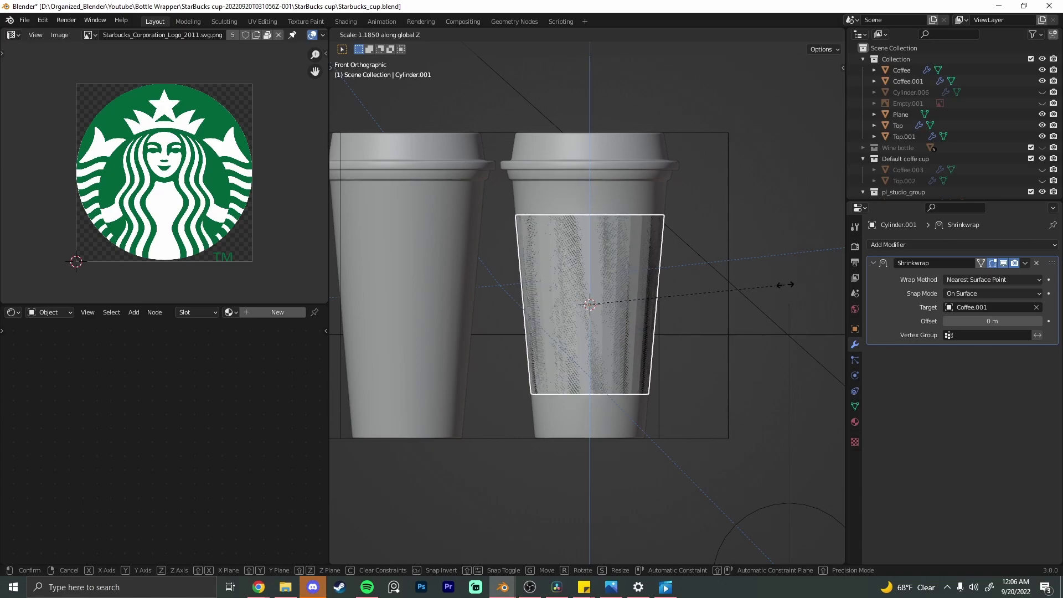
pyautogui.rightClick(785, 284)
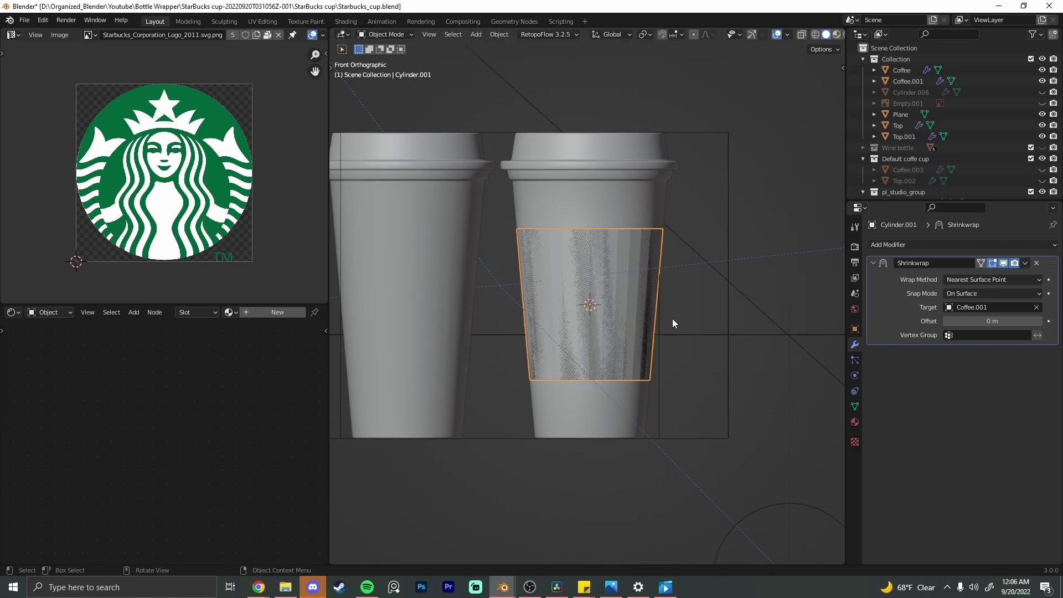
# Step: Add a Solidify modifier to the sleeve and set its offset to 0
pyautogui.moveTo(677, 268); pyautogui.dragTo(666, 321, button='middle')
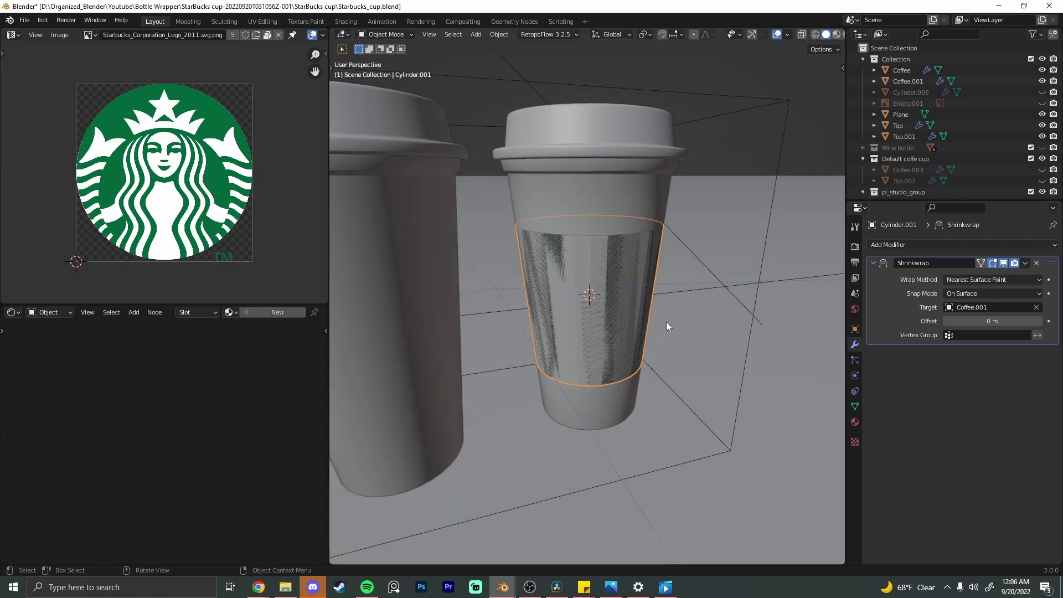
pyautogui.moveTo(518, 286); pyautogui.dragTo(630, 323, button='middle')
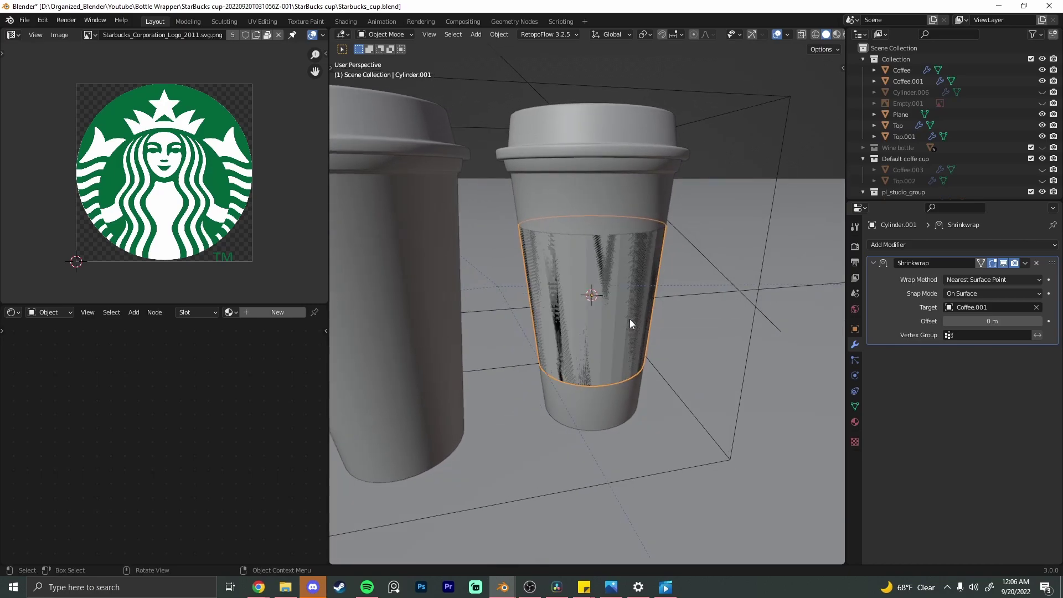
pyautogui.press('KP_1')
pyautogui.click(954, 246)
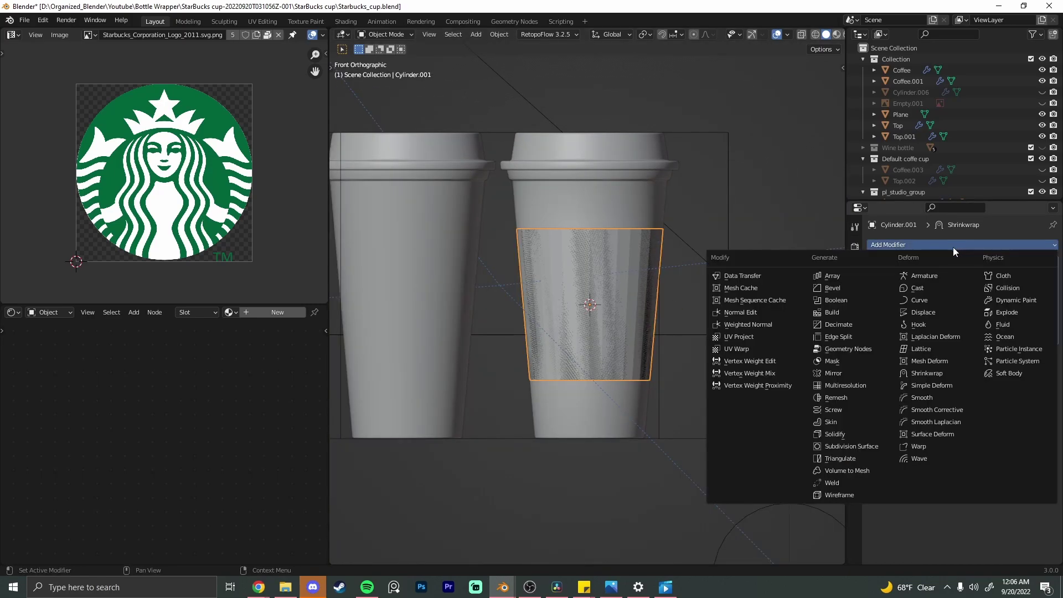
pyautogui.click(858, 433)
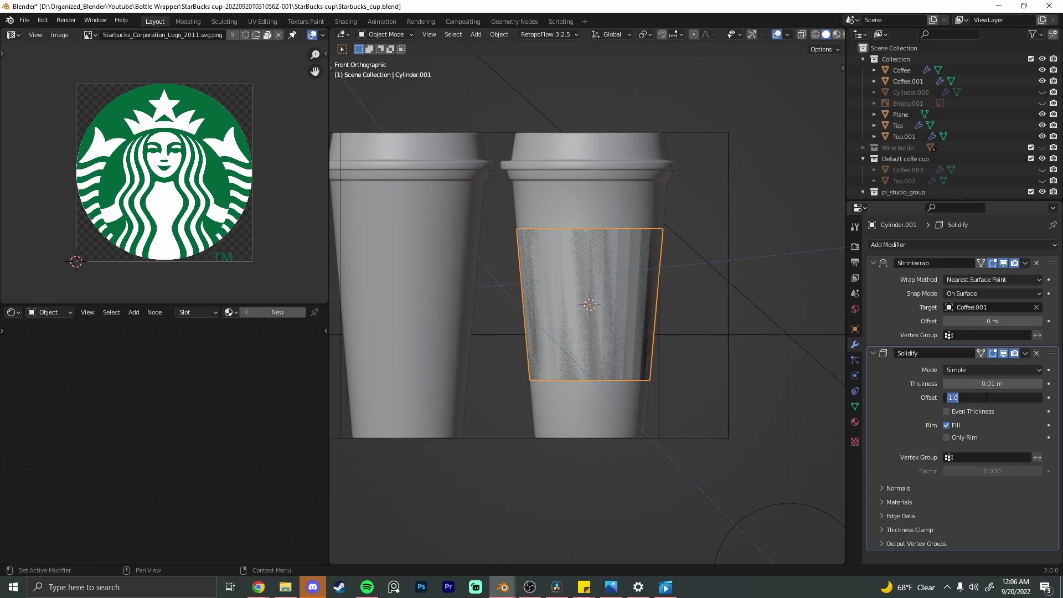
pyautogui.write('0')
pyautogui.press('Return')
# Step: Apply smooth shading to the sleeve on the second cup
pyautogui.moveTo(712, 277); pyautogui.dragTo(668, 304, button='middle')
pyautogui.scroll(3, 684, 264)
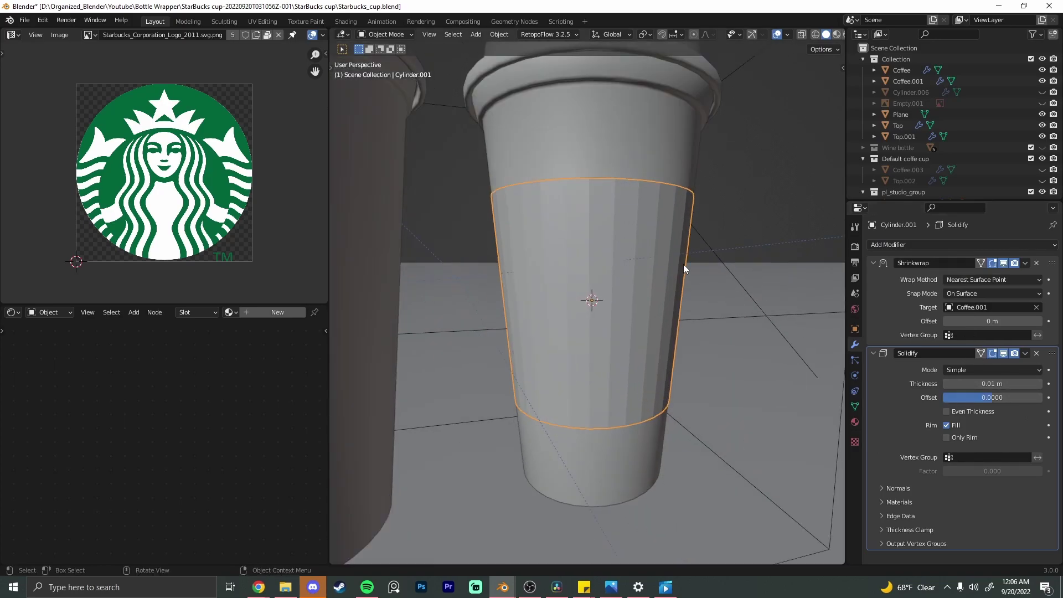
pyautogui.moveTo(683, 264); pyautogui.dragTo(621, 340, button='middle')
pyautogui.scroll(2, 586, 325)
pyautogui.scroll(1, 569, 301)
pyautogui.scroll(-5, 553, 283)
pyautogui.rightClick(632, 284)
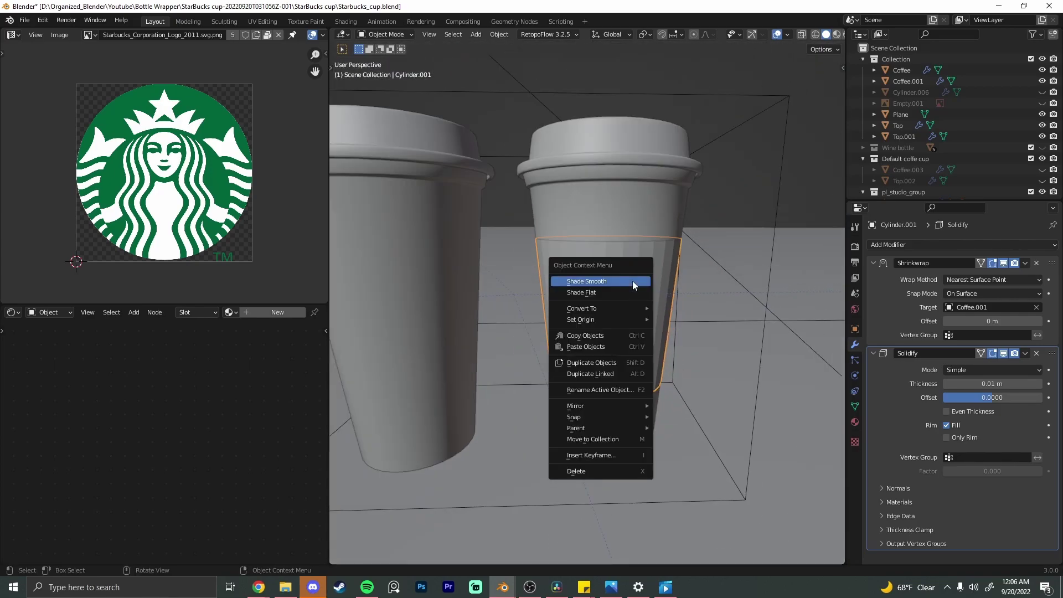
pyautogui.click(633, 282)
# Step: Add a Bevel modifier to the sleeve after its Solidify modifier
pyautogui.click(928, 245)
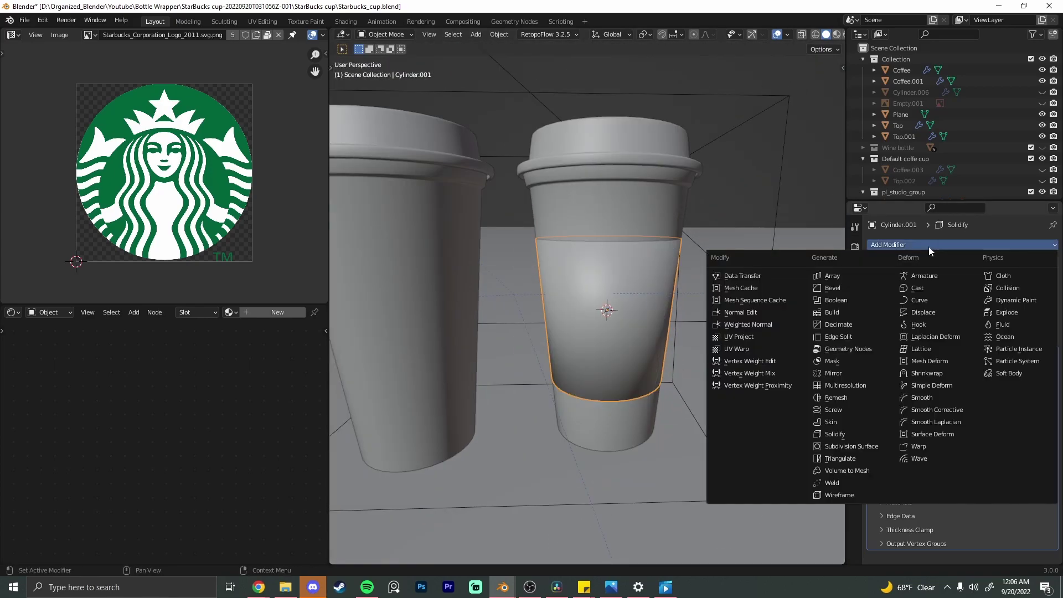
pyautogui.click(855, 291)
pyautogui.scroll(-1, 957, 488)
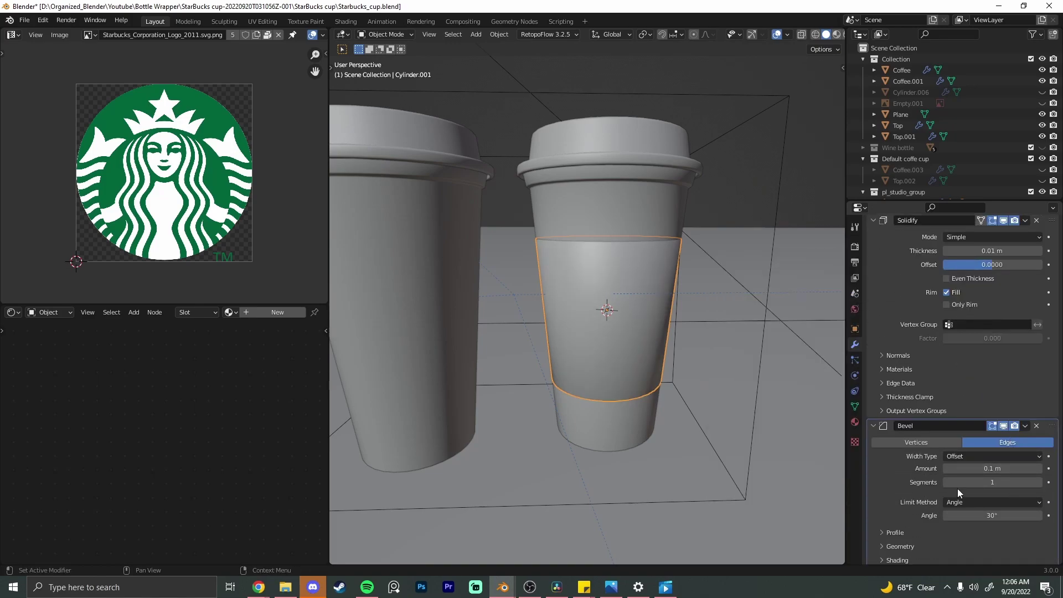
# Step: Set the sleeve's Solidify thickness to 0.041 m and deselect it to check the raised edge
pyautogui.scroll(2, 680, 298)
pyautogui.keyDown('shift'); pyautogui.moveTo(695, 276); pyautogui.dragTo(678, 318, button='middle'); pyautogui.keyUp('shift')
pyautogui.scroll(2, 1007, 306)
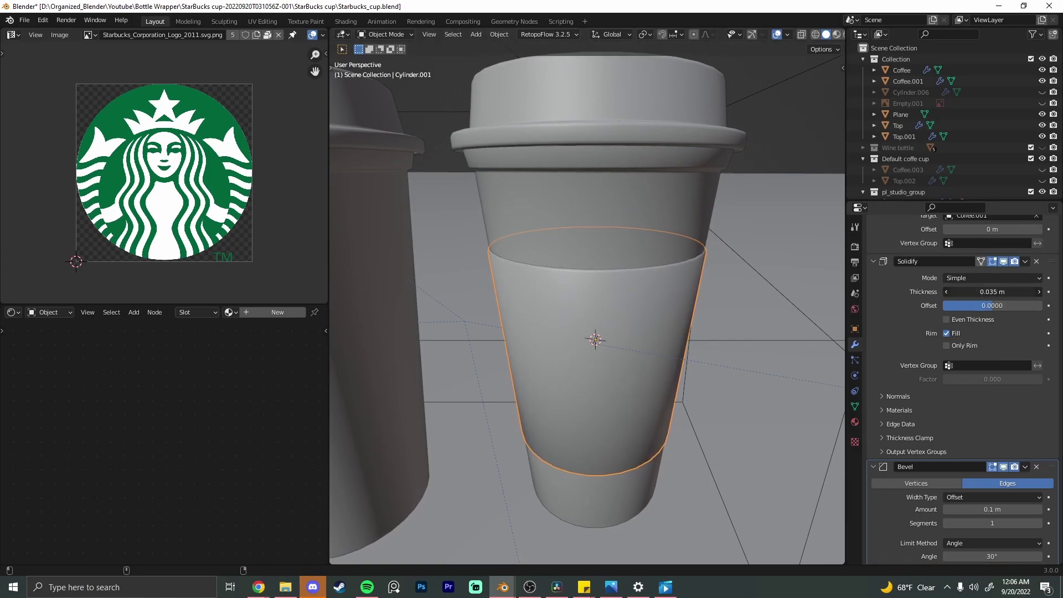
pyautogui.scroll(-1, 682, 297)
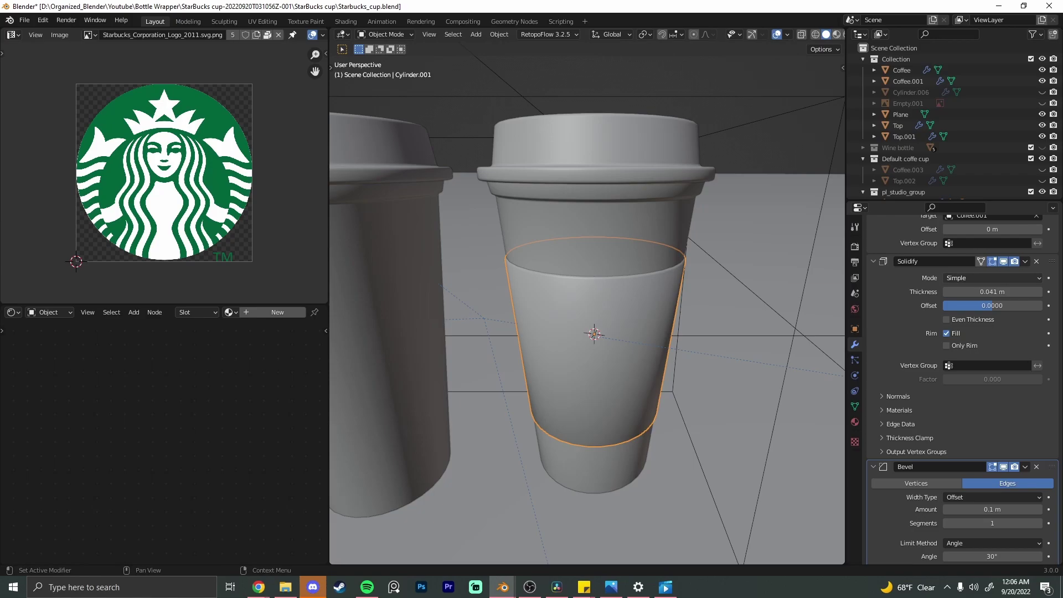
pyautogui.click(743, 113)
pyautogui.moveTo(743, 113); pyautogui.dragTo(703, 275, button='middle')
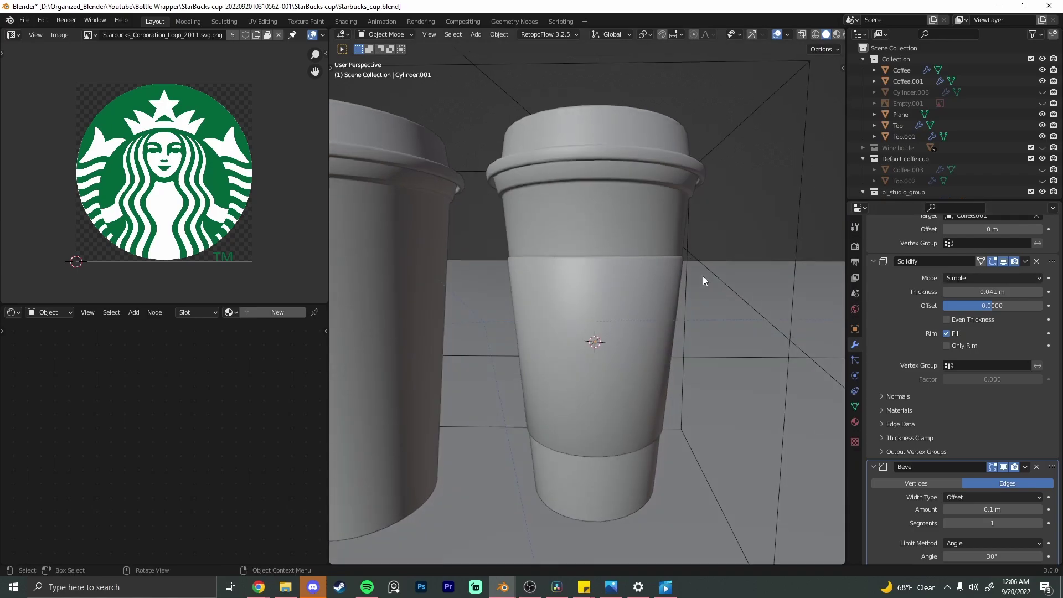
# Step: Show the cups in rendered shading from the front, and give the sleeve a new material
pyautogui.click(659, 171)
pyautogui.scroll(-2, 672, 238)
pyautogui.click(586, 304)
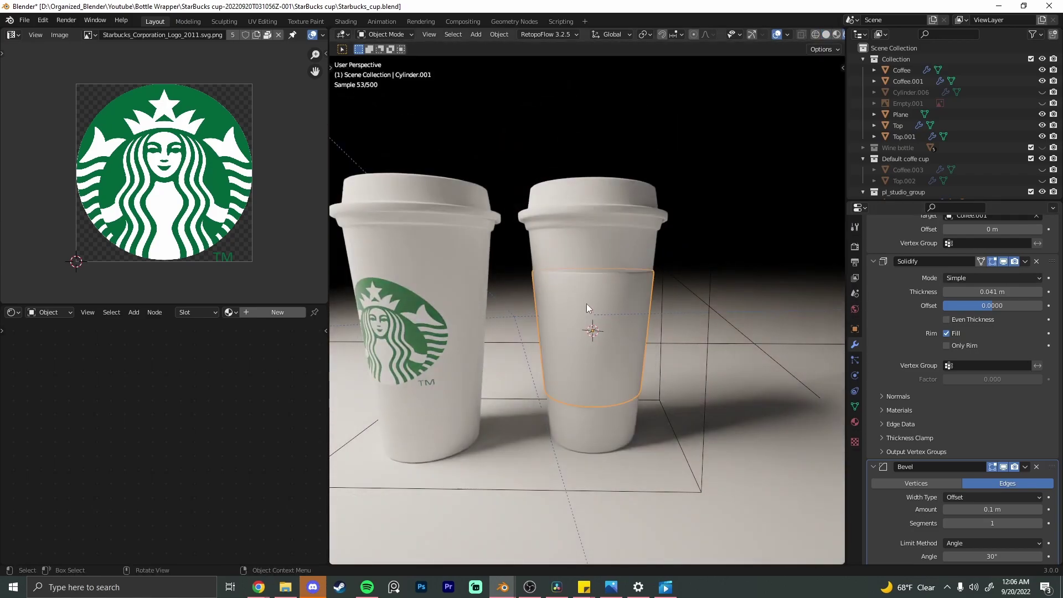
pyautogui.press('KP_1')
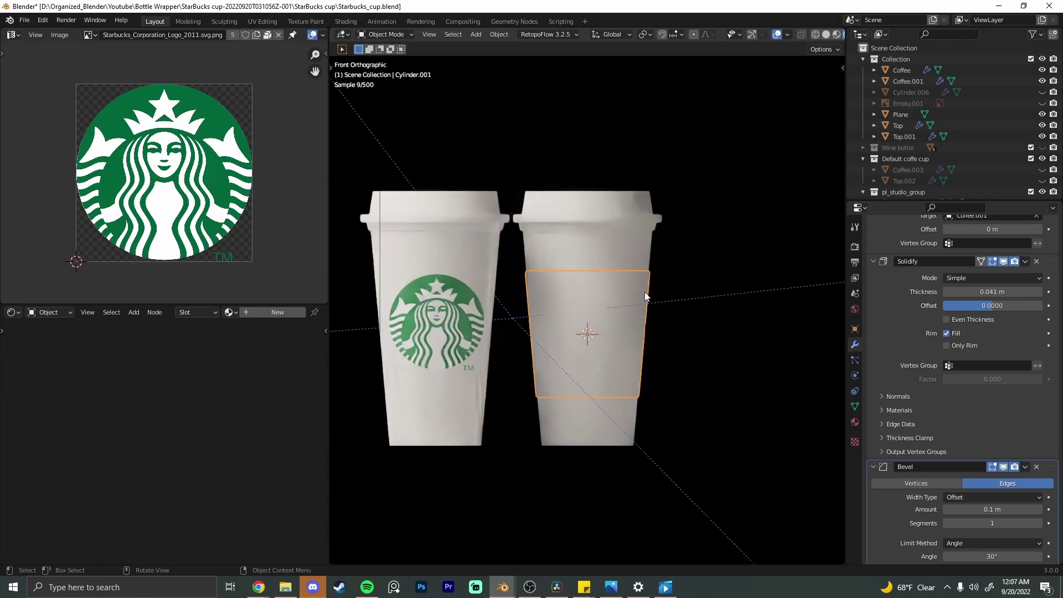
pyautogui.scroll(3, 618, 341)
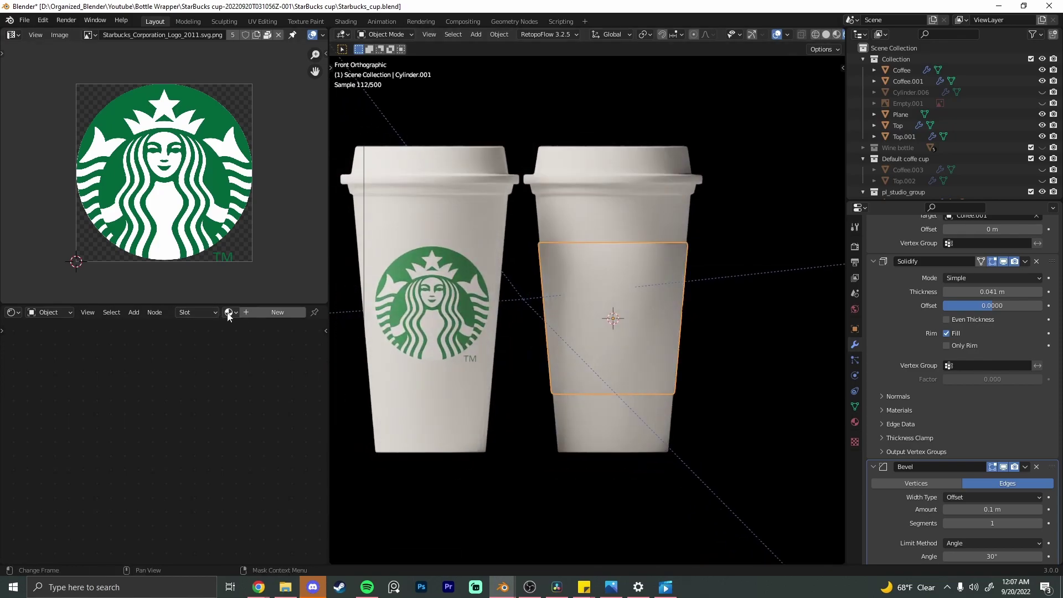
pyautogui.click(274, 312)
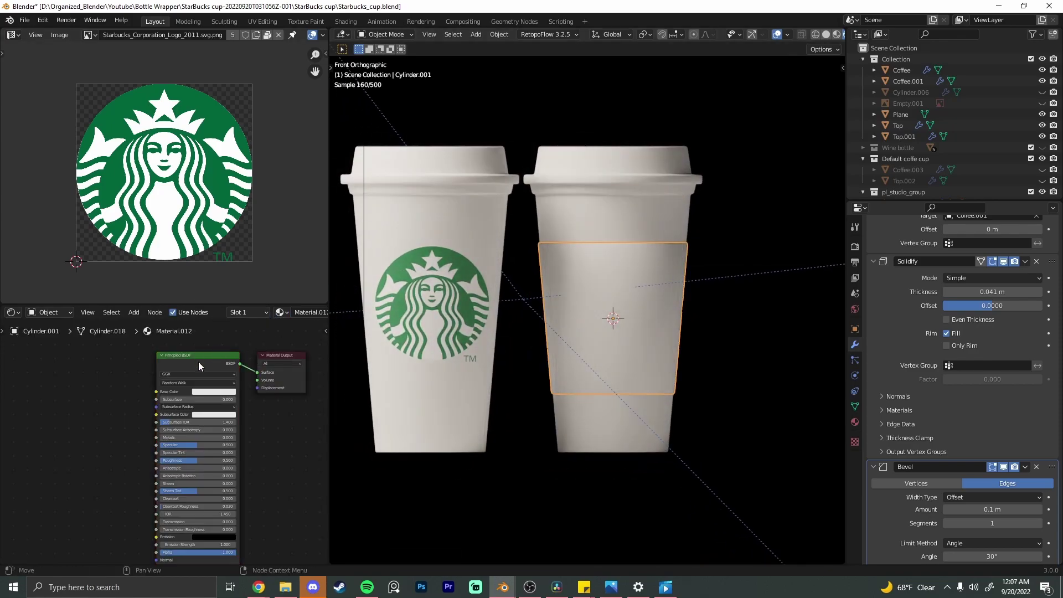
# Step: Add a mapped image texture to the sleeve material's base color and load Starbucks_Corporation_Logo_2011.svg.png
pyautogui.hotkey('ctrl', 't')
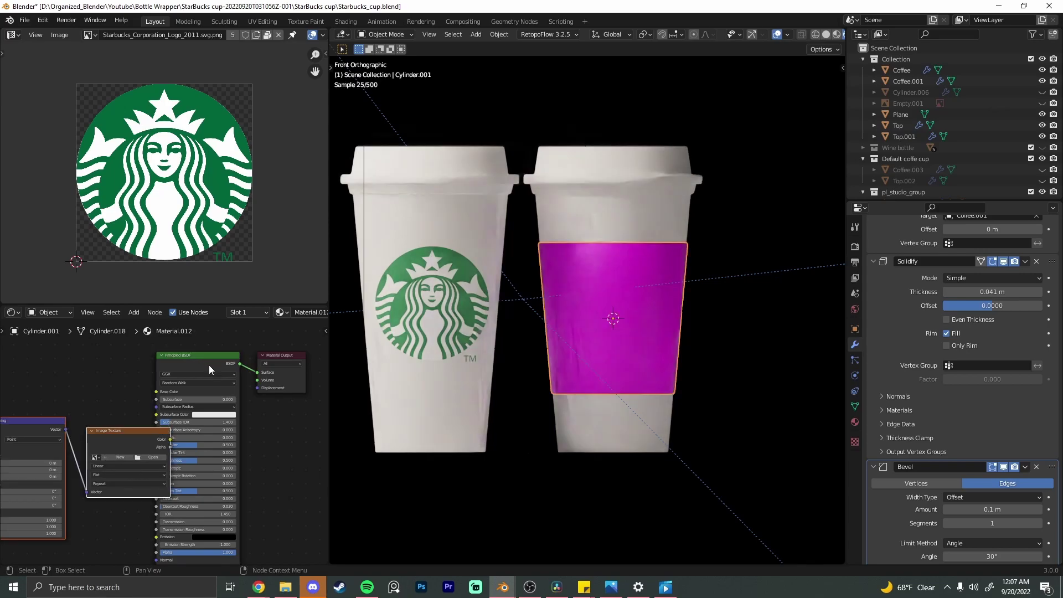
pyautogui.click(158, 457)
pyautogui.doubleClick(347, 198)
pyautogui.scroll(2, 693, 347)
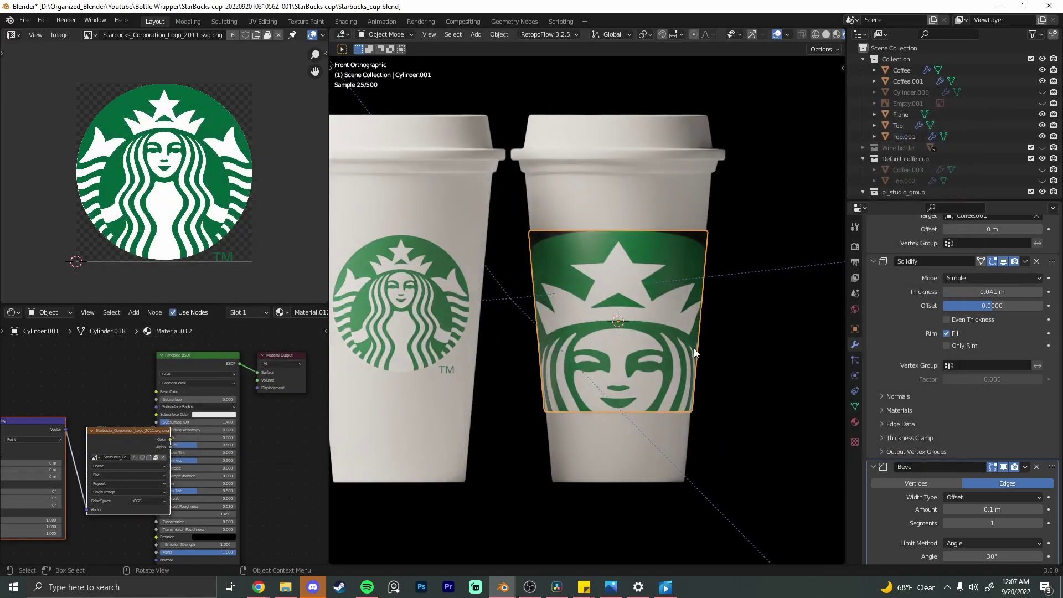
# Step: Unwrap all of the sleeve's faces in Edit Mode with Project from View from the front
pyautogui.scroll(-3, 687, 346)
pyautogui.press('Tab')
pyautogui.scroll(2, 685, 345)
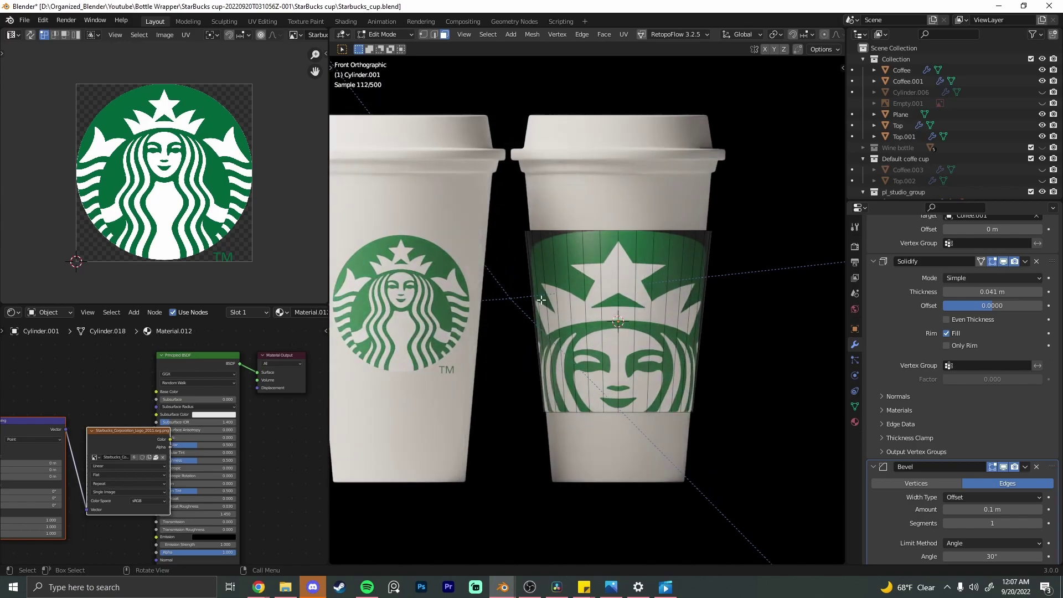
pyautogui.press('a')
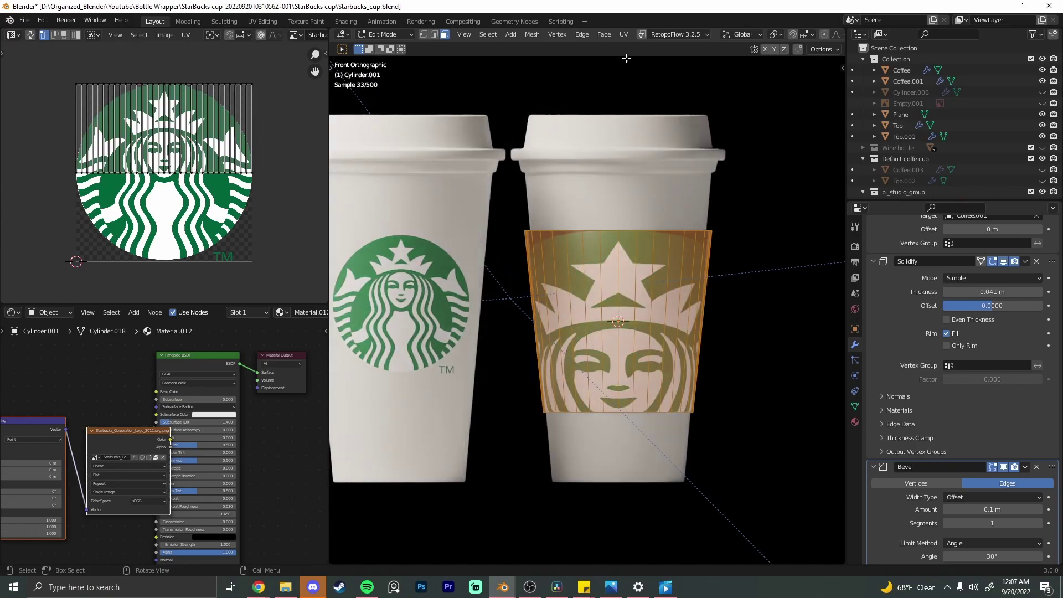
pyautogui.click(624, 34)
pyautogui.click(682, 139)
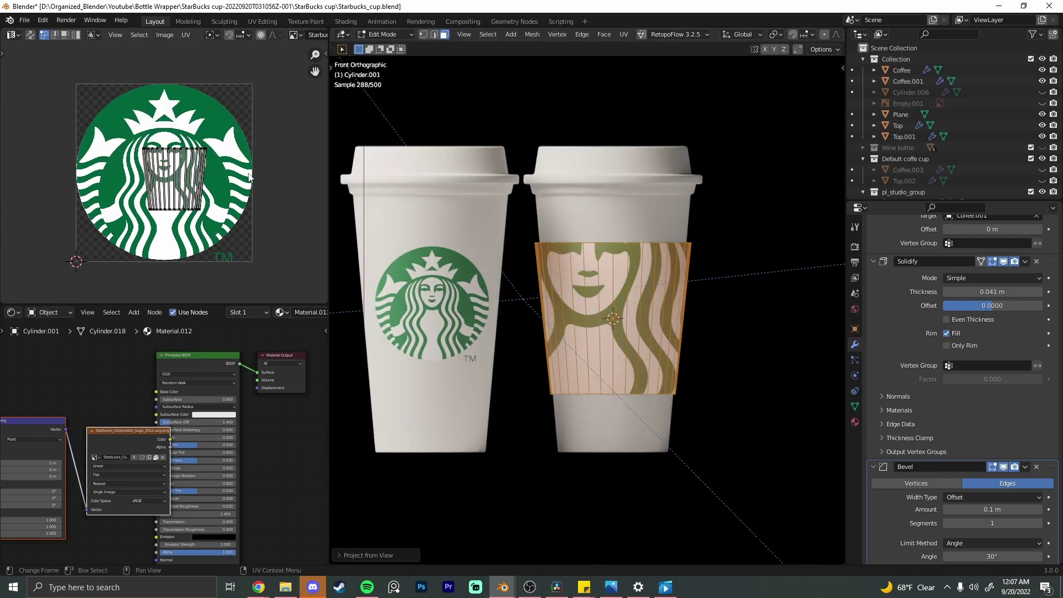
# Step: Scale all the sleeve's UVs up about 4 times so the whole logo fits on the sleeve
pyautogui.press('a')
pyautogui.scroll(-2, 202, 137)
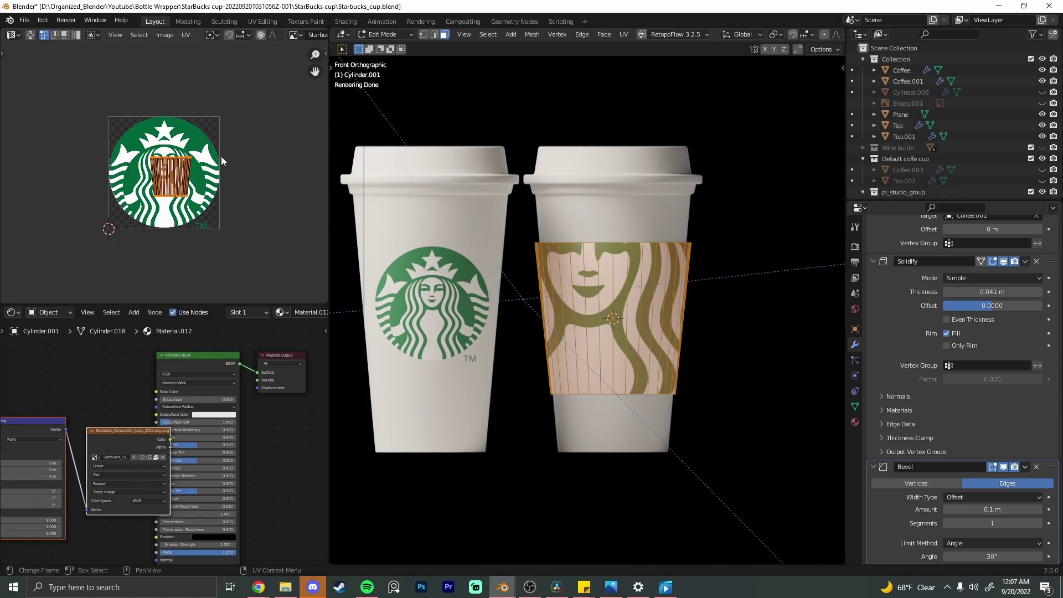
pyautogui.click(13, 35)
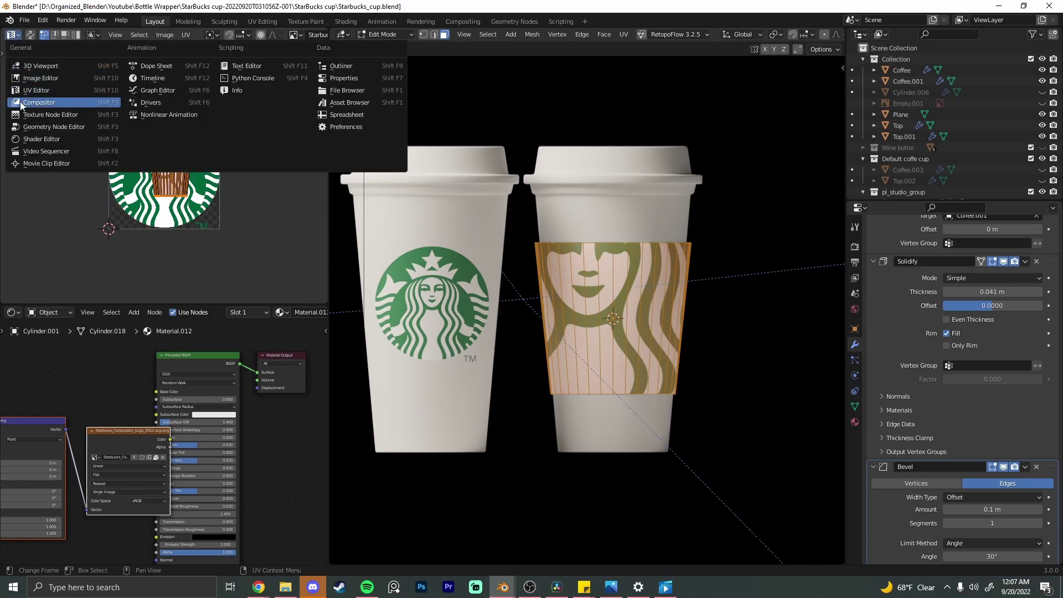
pyautogui.click(35, 89)
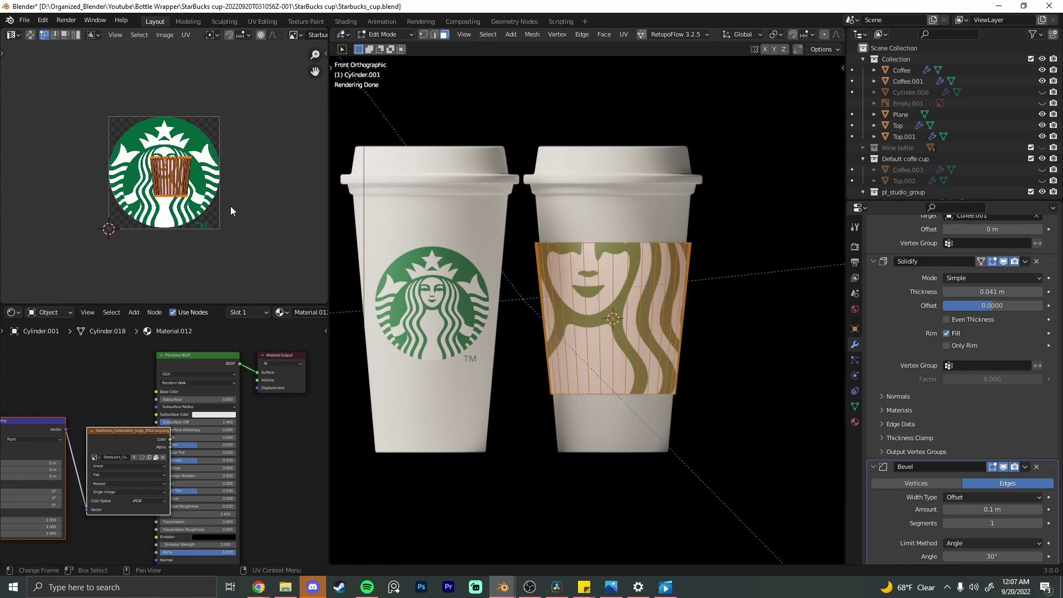
pyautogui.press('s')
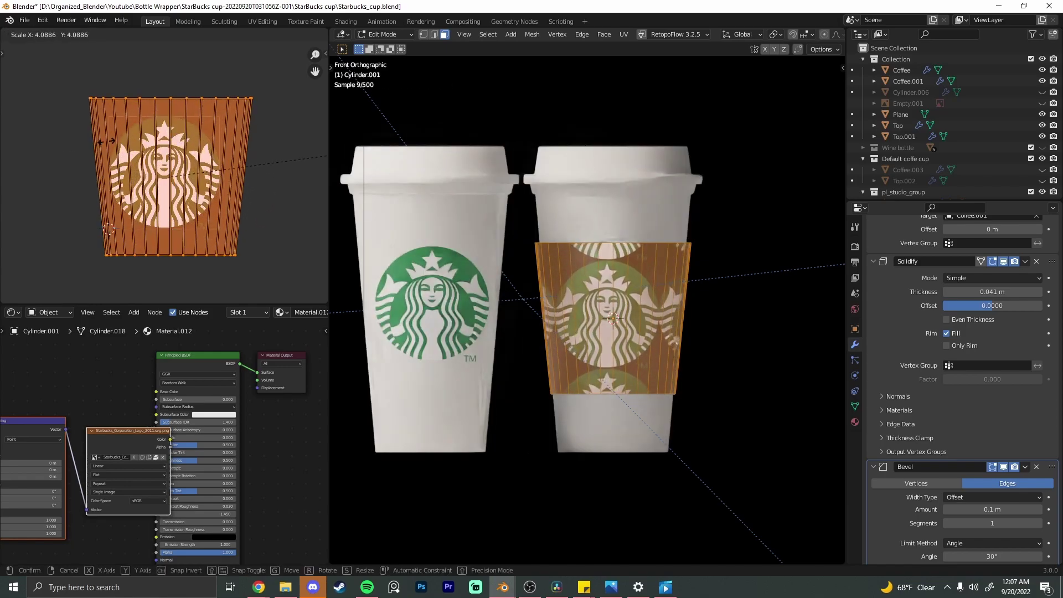
pyautogui.click(92, 139)
# Step: Move the UVs to centre the logo on the sleeve and scale them down slightly to enlarge it
pyautogui.scroll(6, 585, 209)
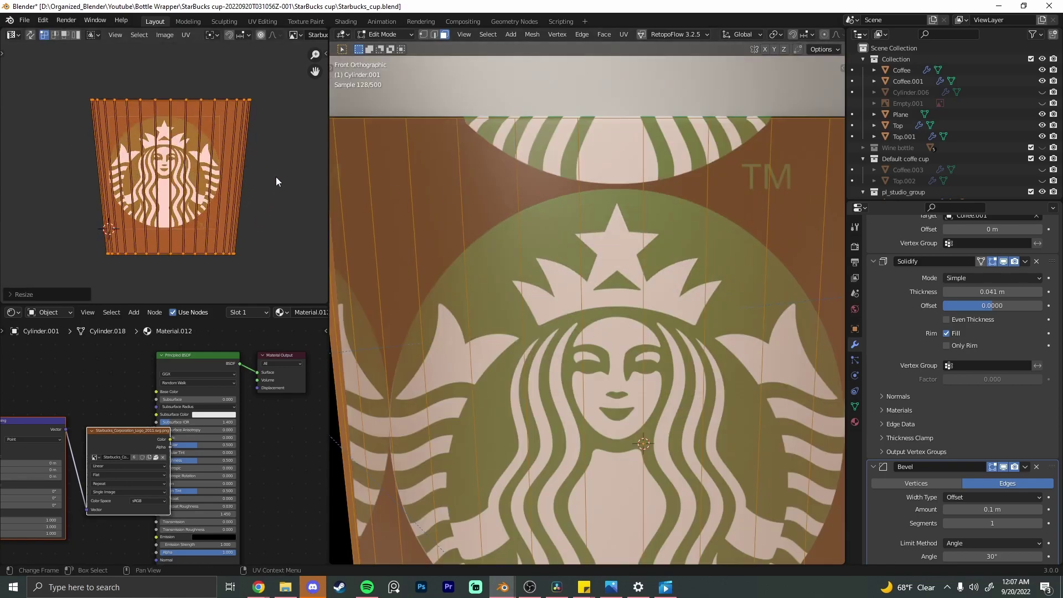
pyautogui.press('g')
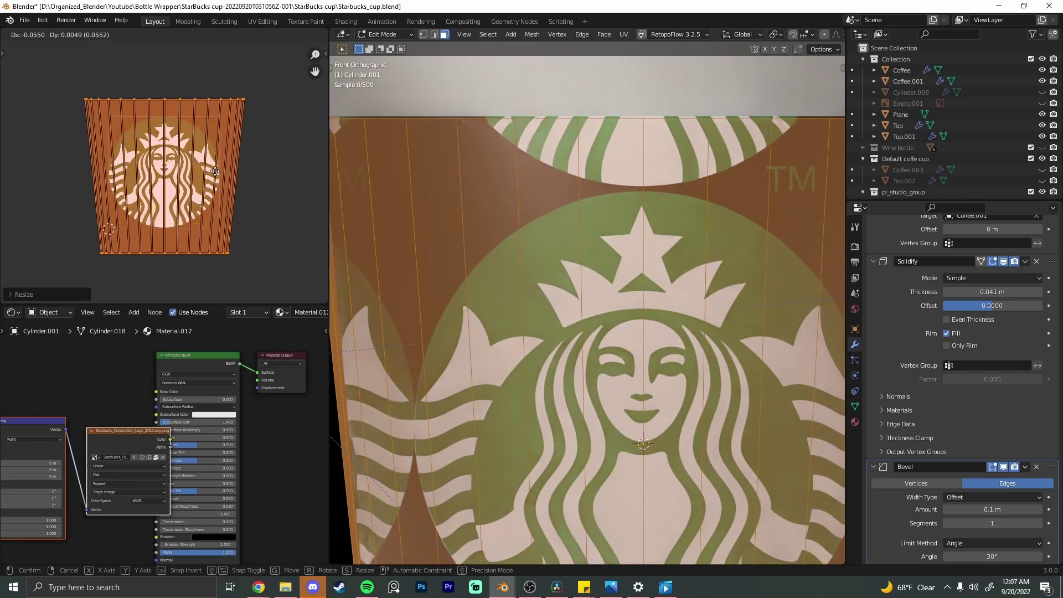
pyautogui.click(209, 171)
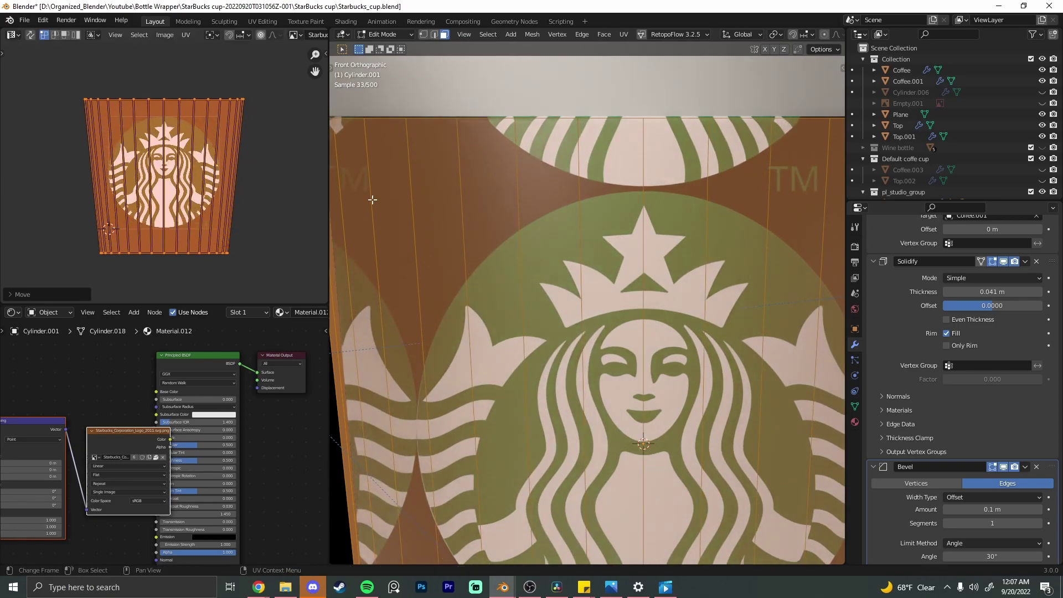
pyautogui.scroll(-6, 695, 326)
pyautogui.scroll(-2, 694, 327)
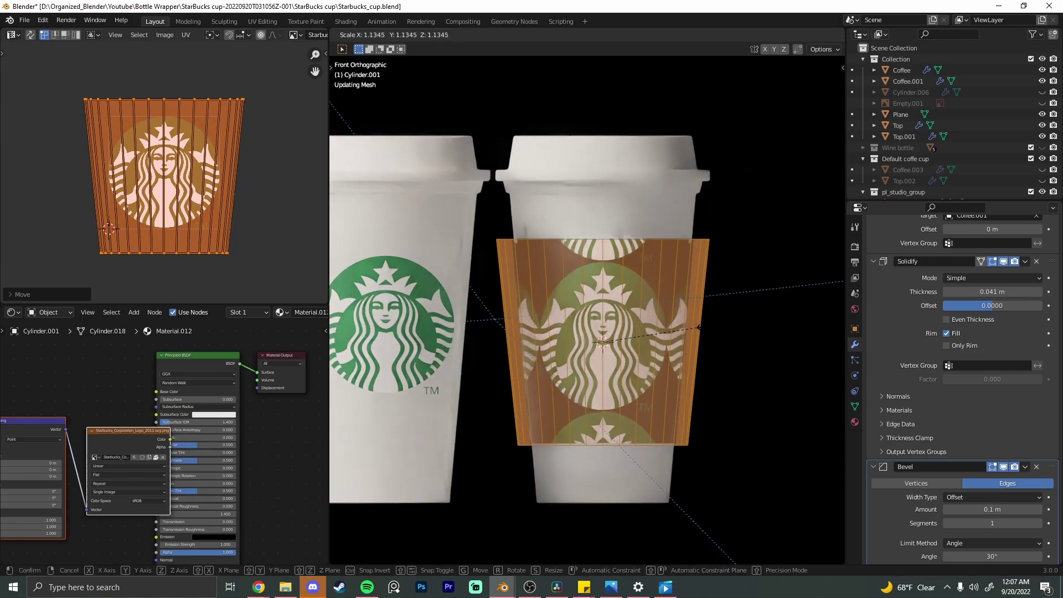
pyautogui.press('s')
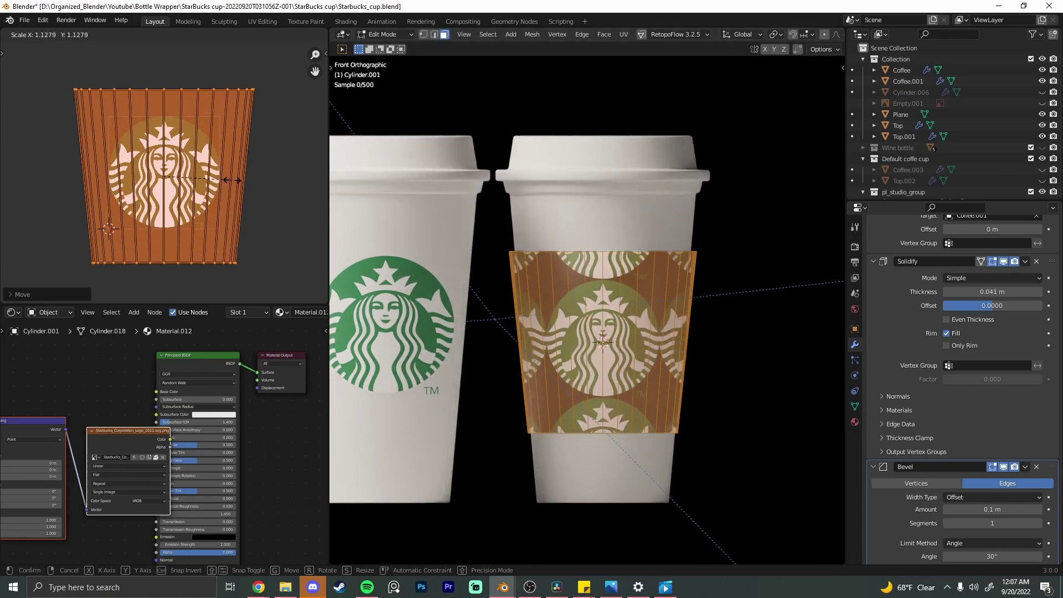
pyautogui.click(216, 180)
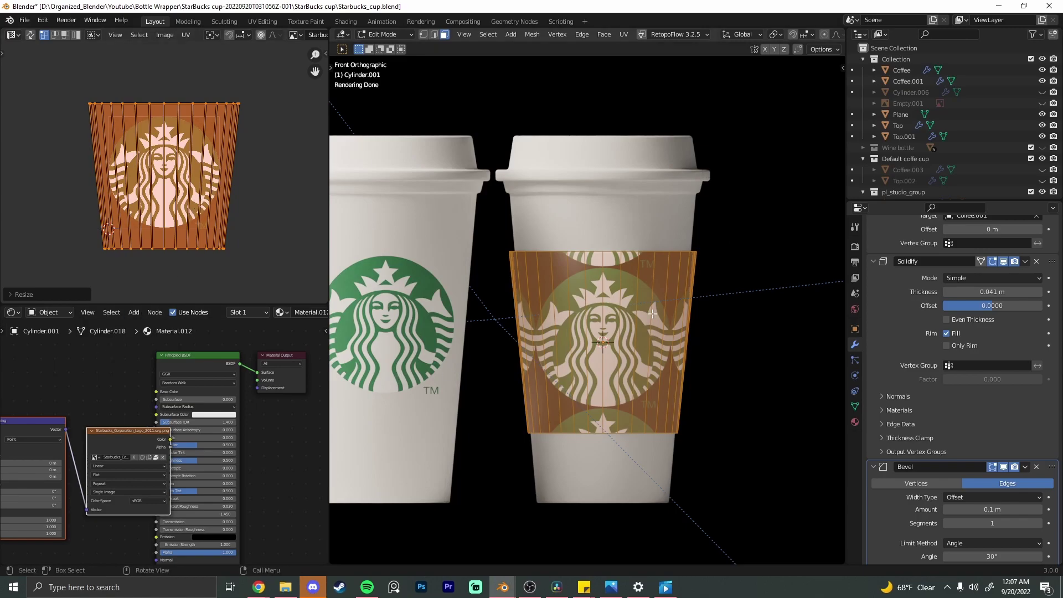
# Step: Return to Object Mode and set the logo texture's extension to Clip so it stops repeating
pyautogui.press('Tab')
pyautogui.click(125, 483)
pyautogui.click(125, 507)
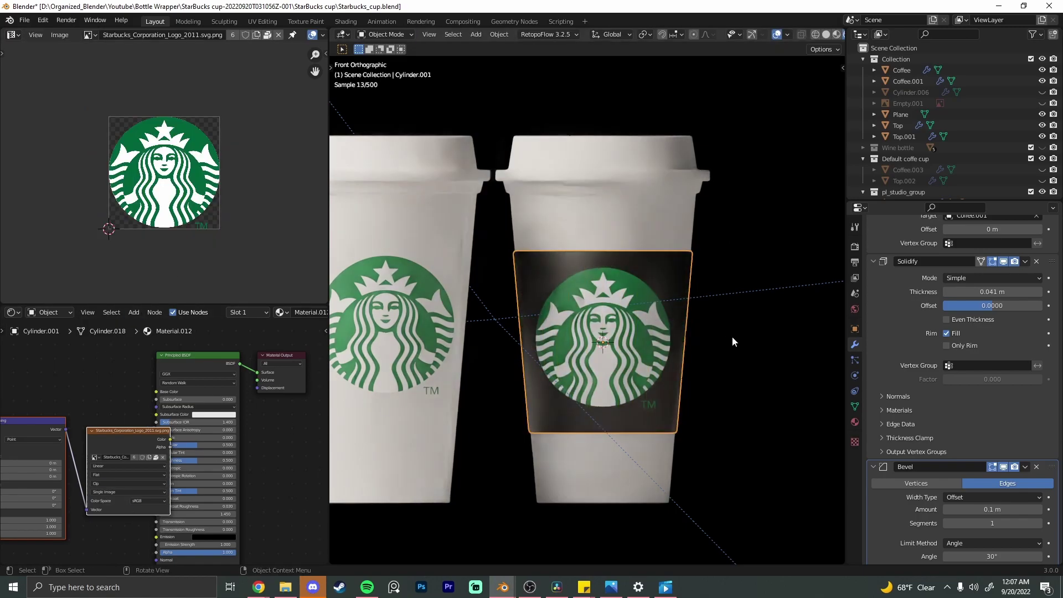
# Step: Duplicate the sleeve material's Principled BSDF node and place the copy beside the original
pyautogui.scroll(1, 587, 333)
pyautogui.scroll(-3, 171, 377)
pyautogui.hotkey('shift', 'd')
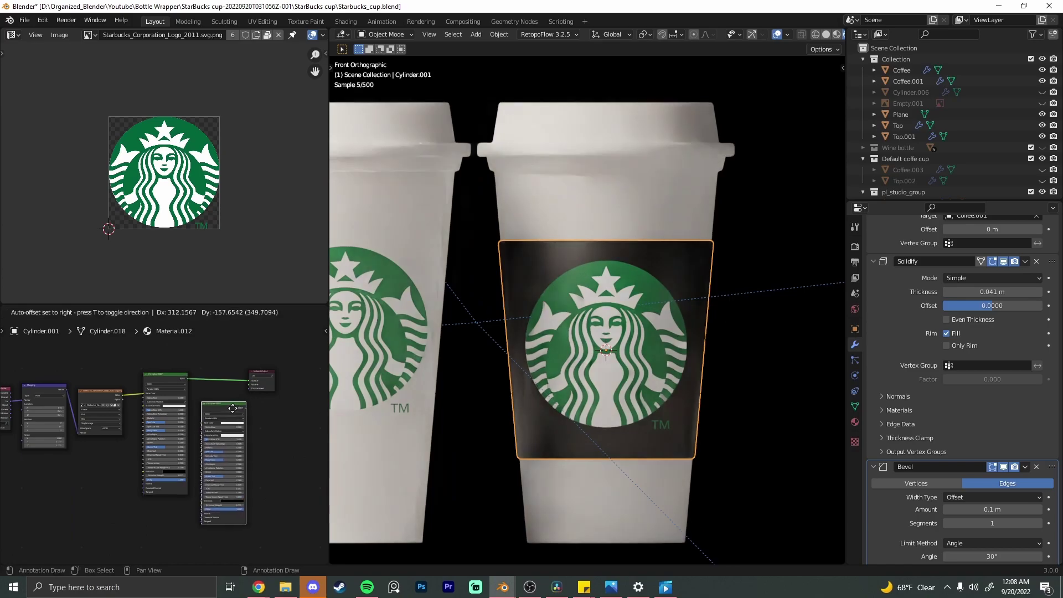
pyautogui.click(236, 414)
pyautogui.scroll(4, 241, 387)
pyautogui.moveTo(241, 388); pyautogui.dragTo(168, 408, button='middle')
# Step: Insert a Mix Shader before the Material Output that blends both Principled BSDFs, using the logo texture's alpha as the factor
pyautogui.hotkey('shift', 'a')
pyautogui.press('s')
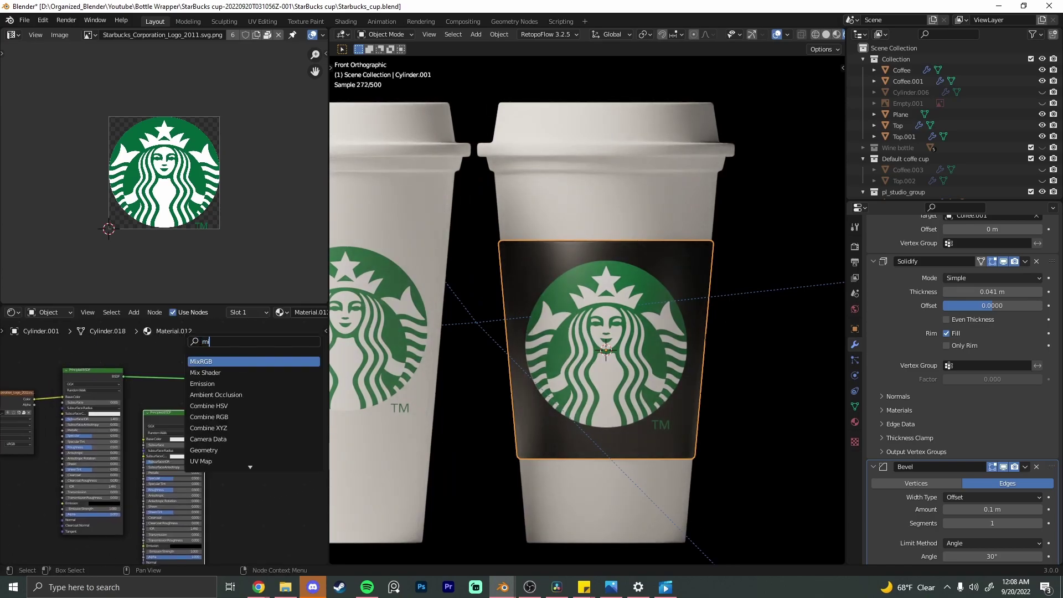
pyautogui.click(224, 372)
pyautogui.click(166, 368)
pyautogui.moveTo(37, 409); pyautogui.dragTo(117, 414, button='middle')
pyautogui.moveTo(231, 373); pyautogui.dragTo(230, 384)
pyautogui.moveTo(633, 329); pyautogui.dragTo(587, 328, button='middle')
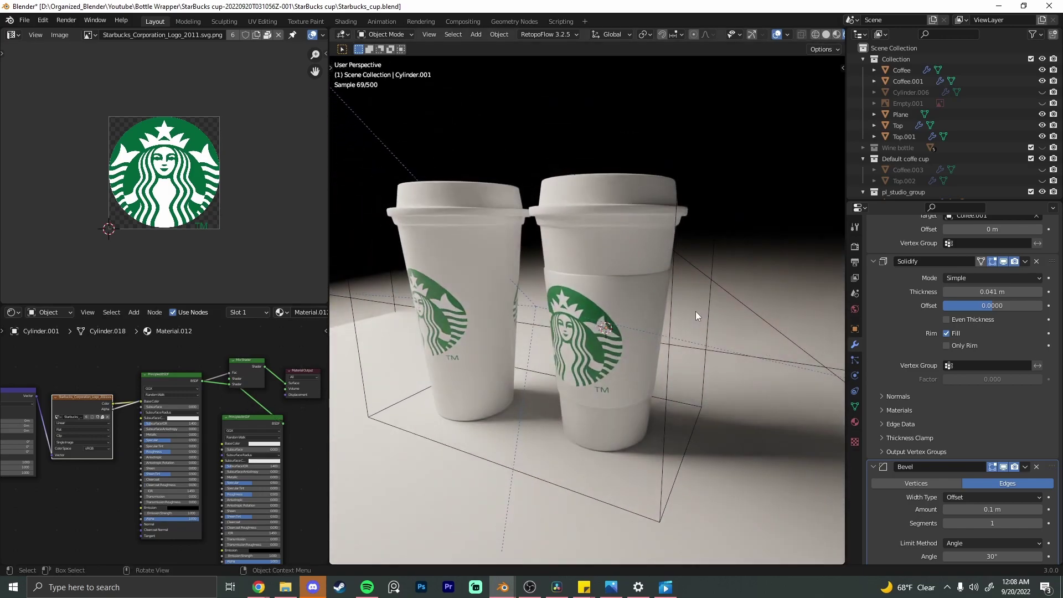
# Step: Rotate the cardboard sleeve around the Z axis so the logo faces the front of the cup
pyautogui.scroll(5, 686, 297)
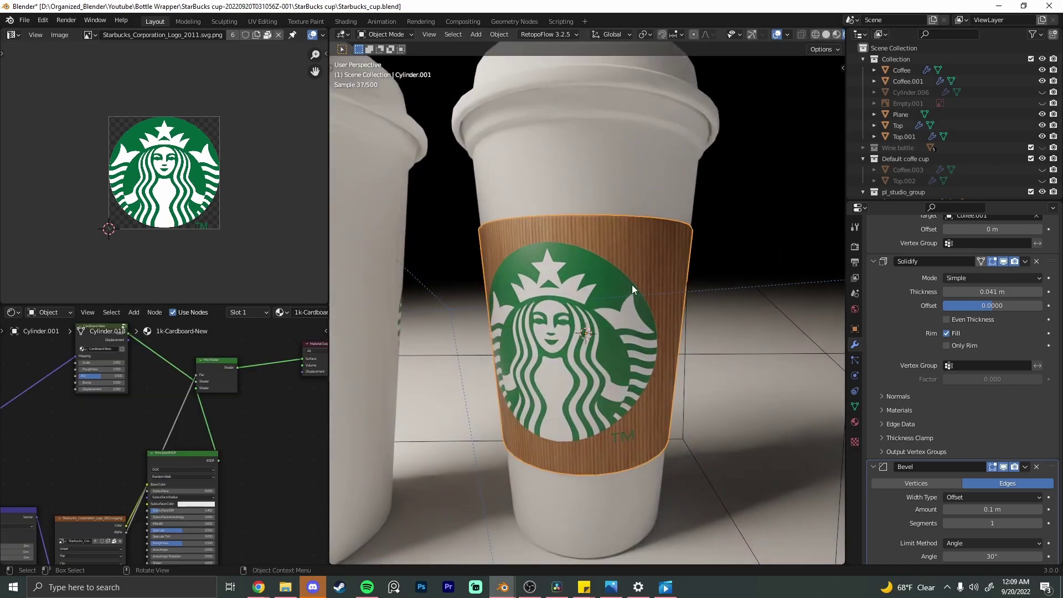
pyautogui.press('r')
pyautogui.press('z')
pyautogui.click(748, 195)
pyautogui.click(749, 194)
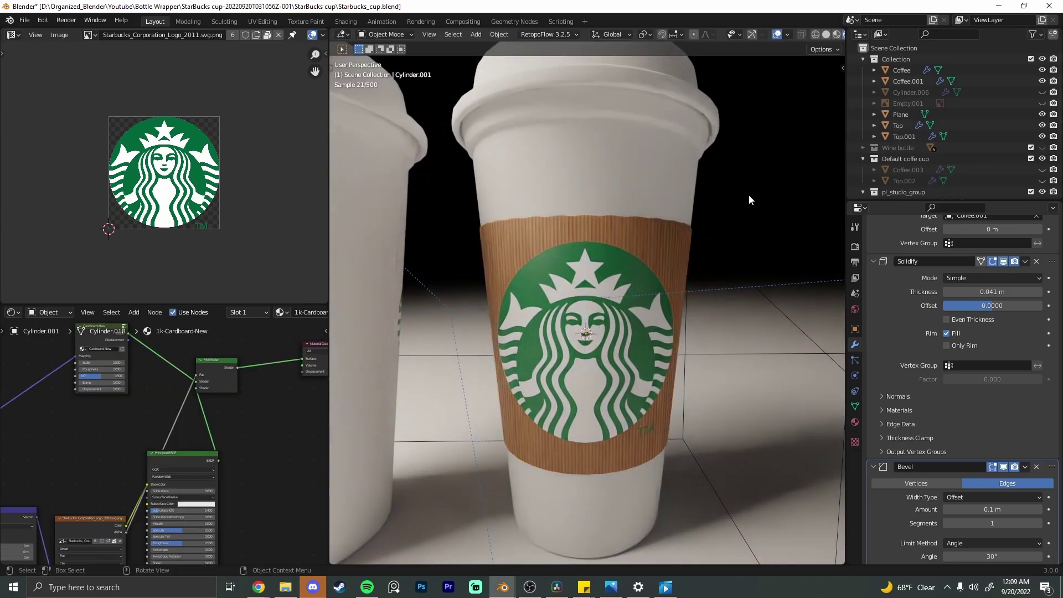
pyautogui.scroll(-4, 714, 272)
pyautogui.moveTo(642, 285); pyautogui.dragTo(613, 281, button='middle')
pyautogui.scroll(2, 743, 332)
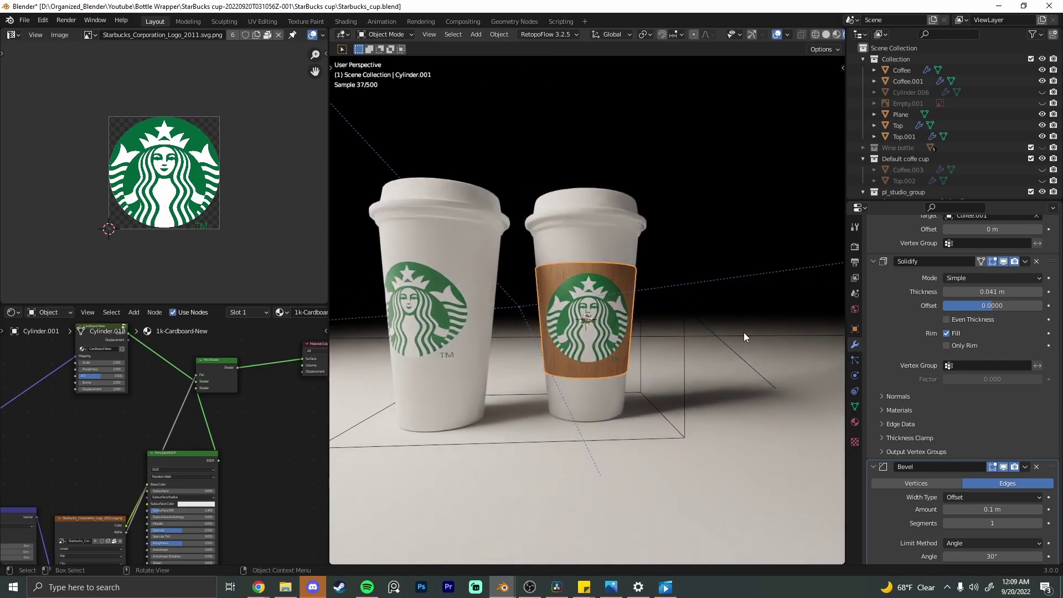
pyautogui.press('Tab')
pyautogui.press('s')
pyautogui.press('z')
pyautogui.click(708, 316)
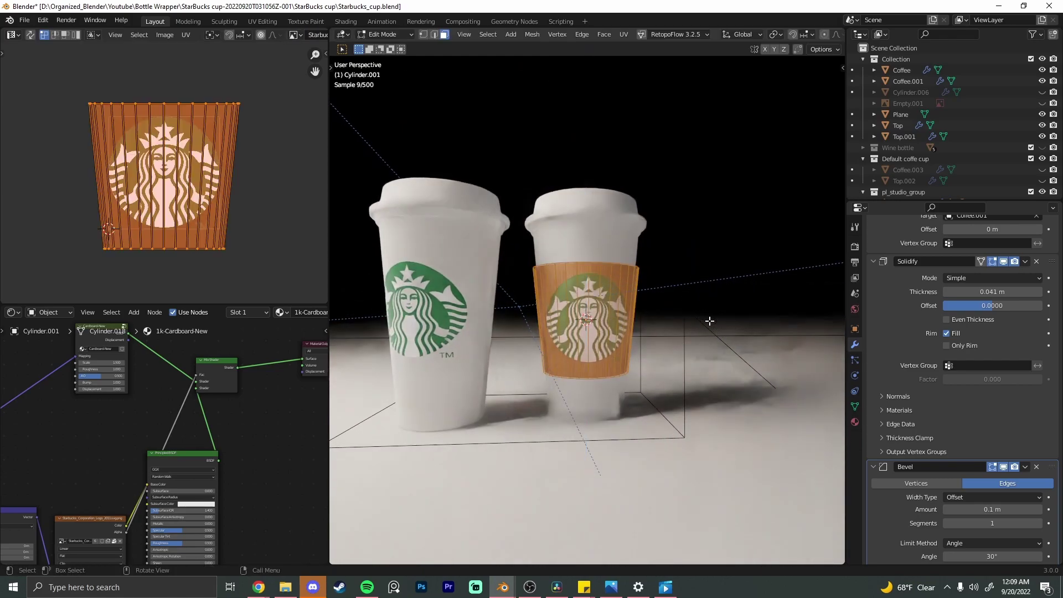
pyautogui.press('Tab')
pyautogui.scroll(-3, 698, 247)
pyautogui.scroll(4, 659, 322)
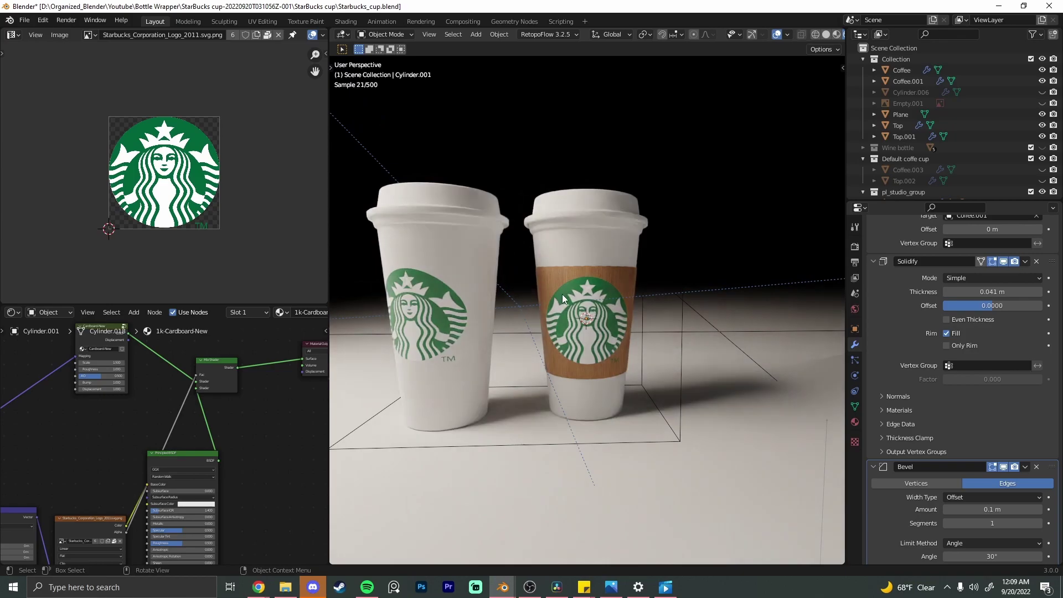
# Step: Select the sleeve's bottom edge loop in Edit Mode and scale it up slightly in front view
pyautogui.press('Tab')
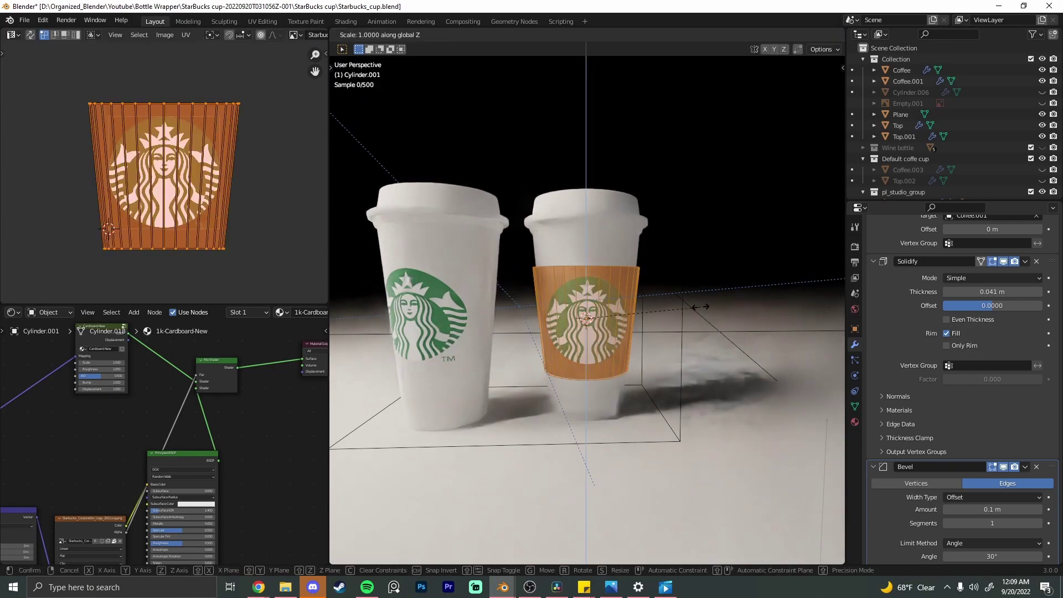
pyautogui.press('1')
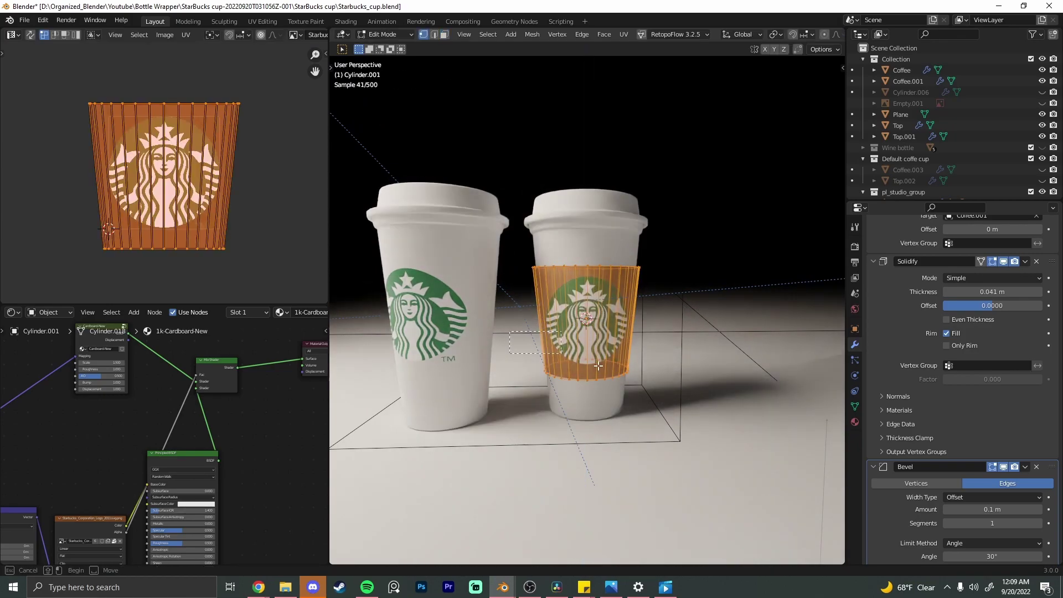
pyautogui.keyDown('alt'); pyautogui.click(613, 377); pyautogui.keyUp('alt')
pyautogui.press('KP_1')
pyautogui.scroll(4, 696, 401)
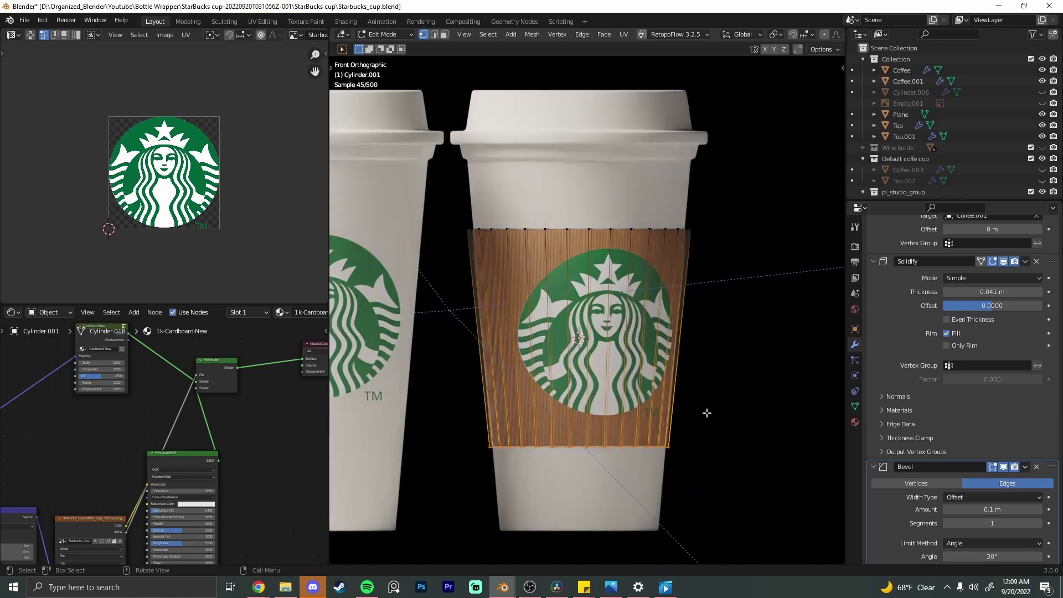
pyautogui.press('s')
pyautogui.click(729, 411)
# Step: Move the bottom edge loop up along Z to shorten the sleeve, and return to Object Mode
pyautogui.press('g')
pyautogui.press('z')
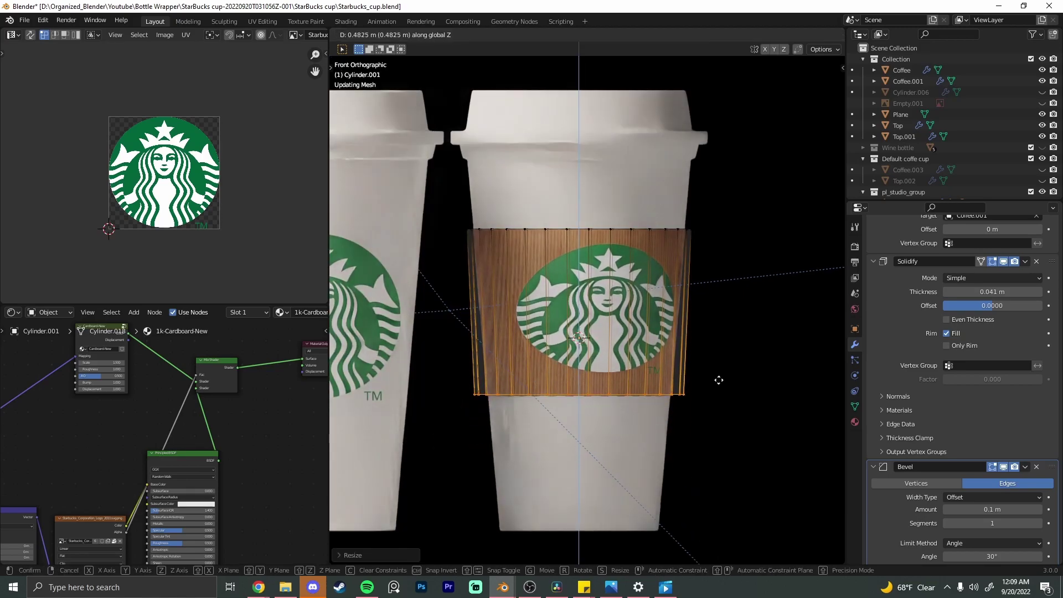
pyautogui.click(724, 370)
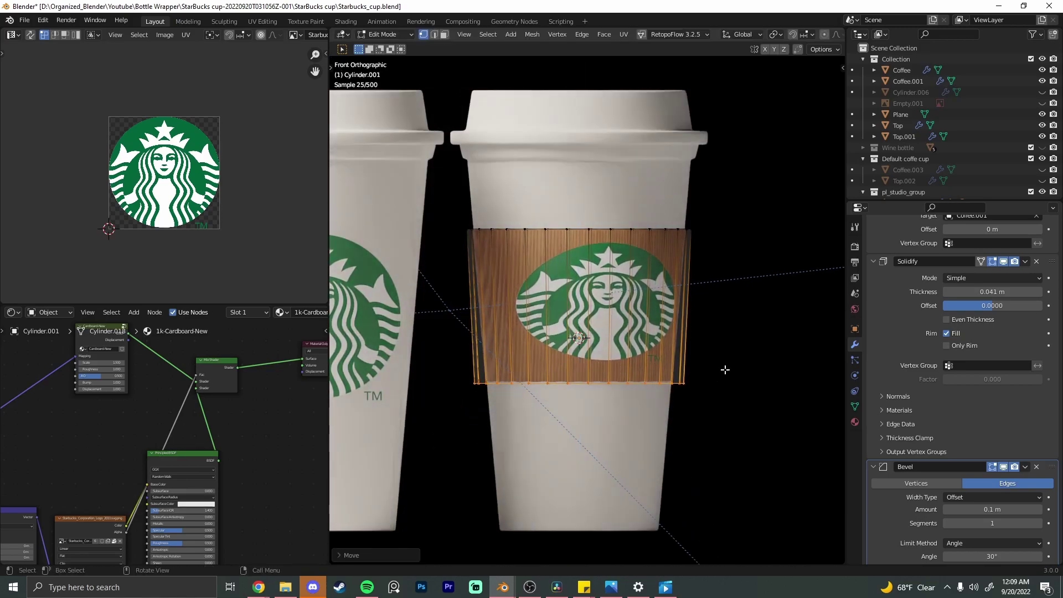
pyautogui.press('Tab')
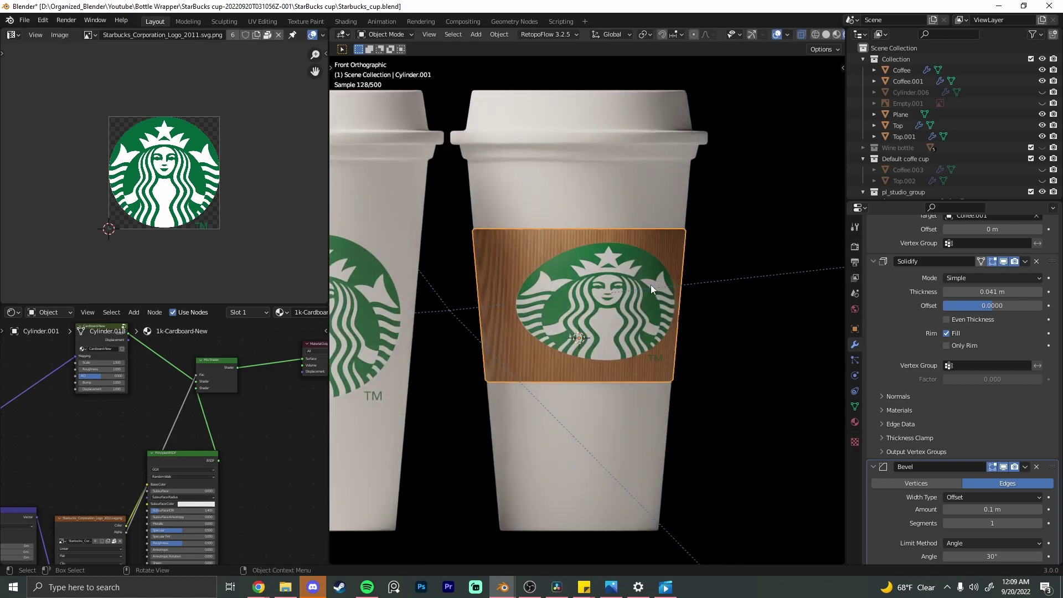
# Step: Unwrap the shortened sleeve again with Project from View from the front and scale its UVs up about 4 times
pyautogui.press('Tab')
pyautogui.click(623, 34)
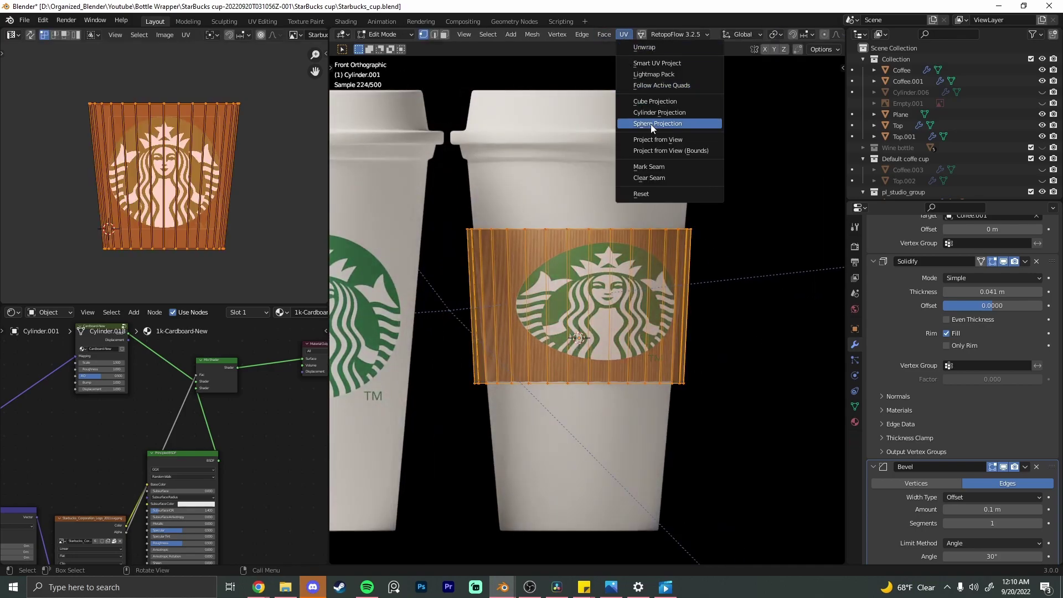
pyautogui.click(650, 121)
pyautogui.press('s')
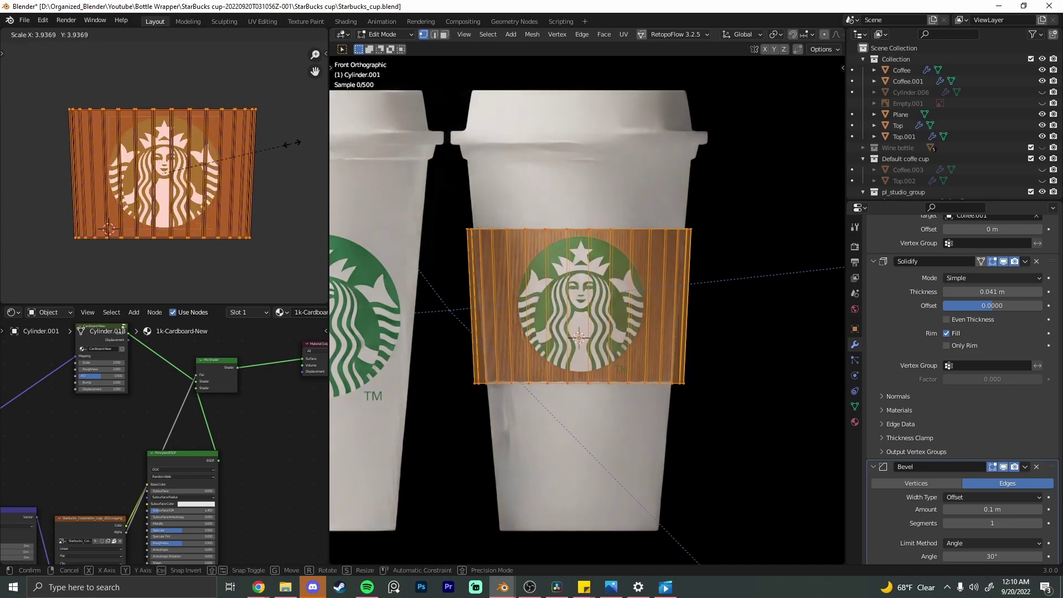
pyautogui.click(283, 159)
# Step: Shift the UVs slightly to centre the logo on the sleeve, and return to Object Mode
pyautogui.press('g')
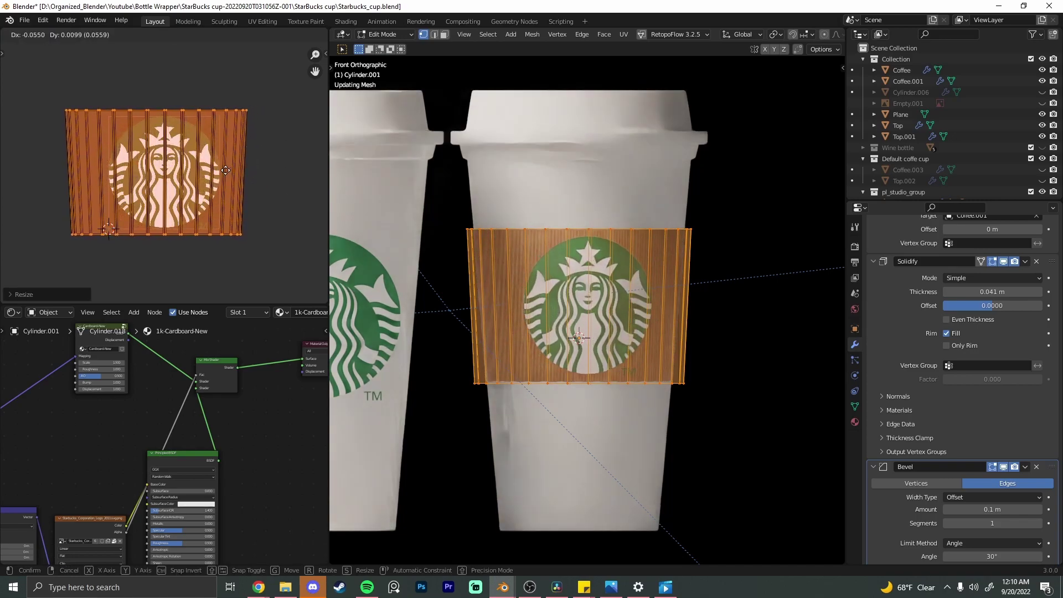
pyautogui.press('Tab')
pyautogui.scroll(-5, 673, 201)
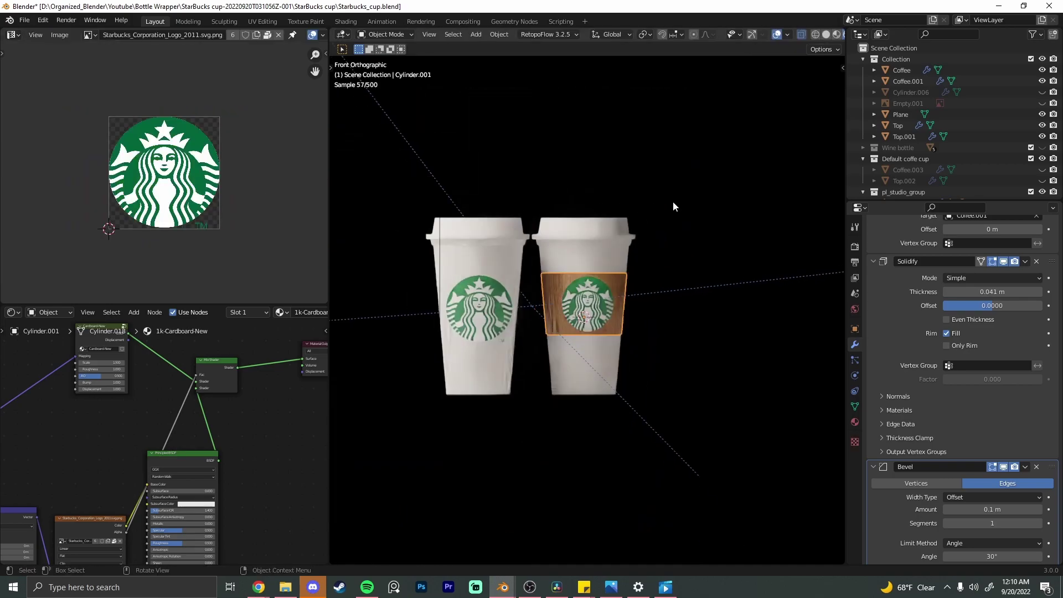
pyautogui.moveTo(673, 201); pyautogui.dragTo(631, 304, button='middle')
pyautogui.click(621, 296)
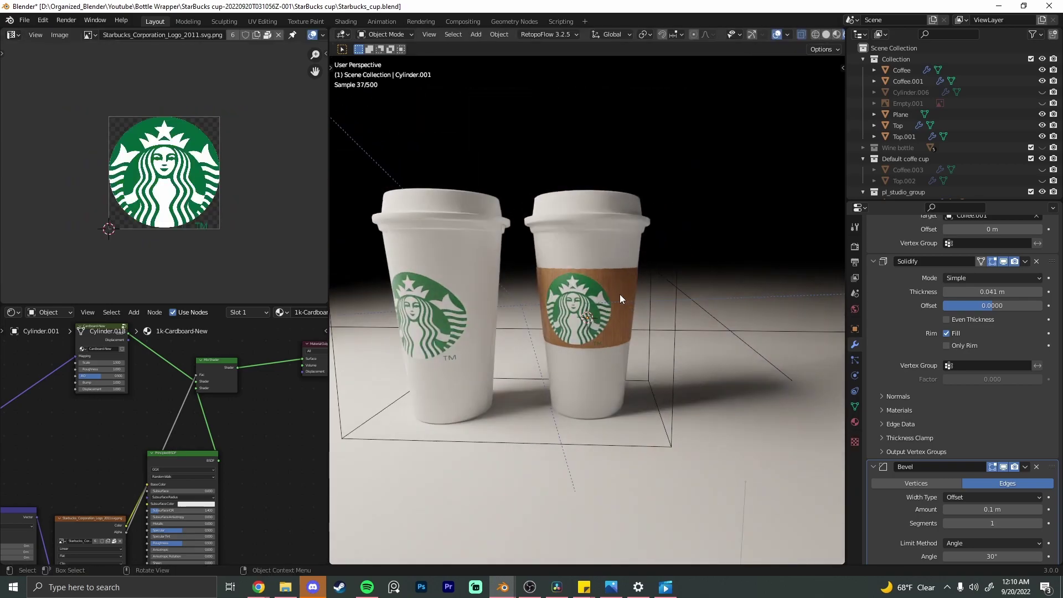
pyautogui.scroll(5, 656, 287)
pyautogui.press('g')
pyautogui.press('z')
pyautogui.rightClick(667, 295)
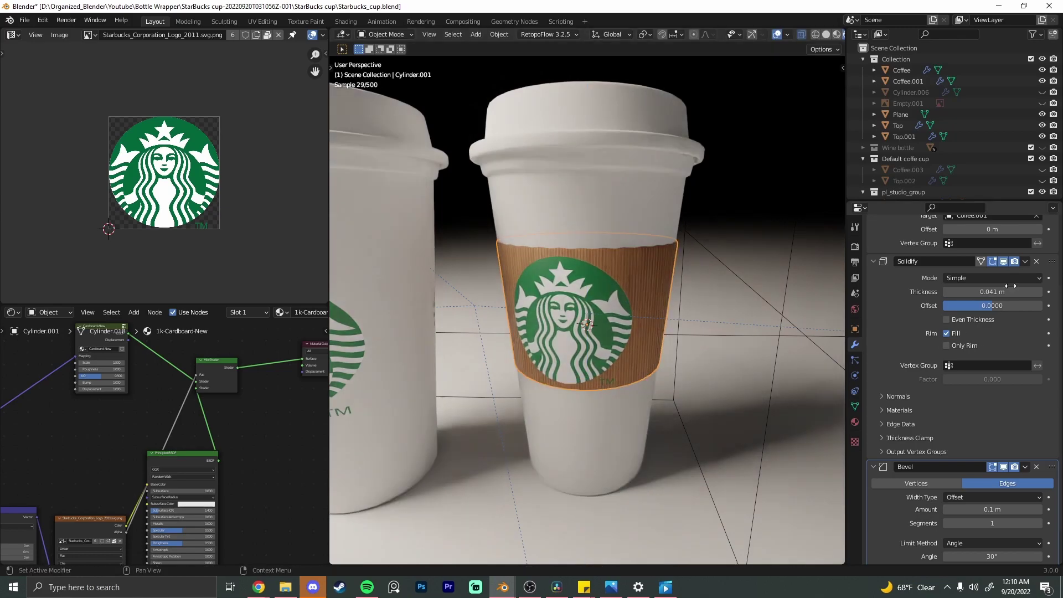
# Step: Remove the sleeve's Bevel modifier and set its Solidify thickness to 0.028 m
pyautogui.scroll(4, 991, 292)
pyautogui.scroll(-3, 736, 308)
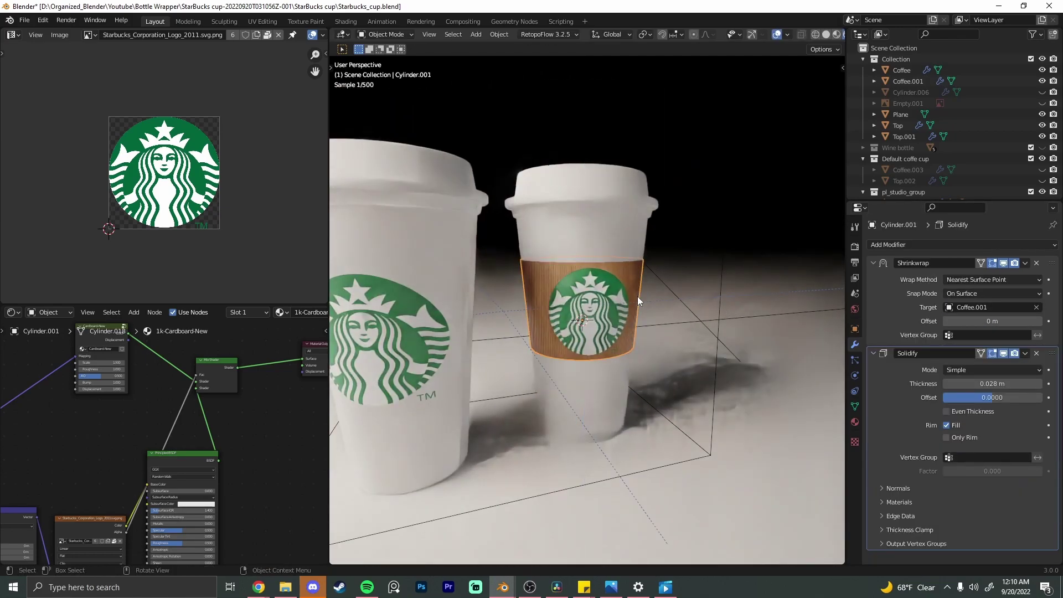
pyautogui.scroll(-3, 696, 196)
pyautogui.click(696, 196)
# Step: Show the Wine bottle collection and select all of its objects
pyautogui.click(1042, 148)
pyautogui.scroll(-1, 633, 219)
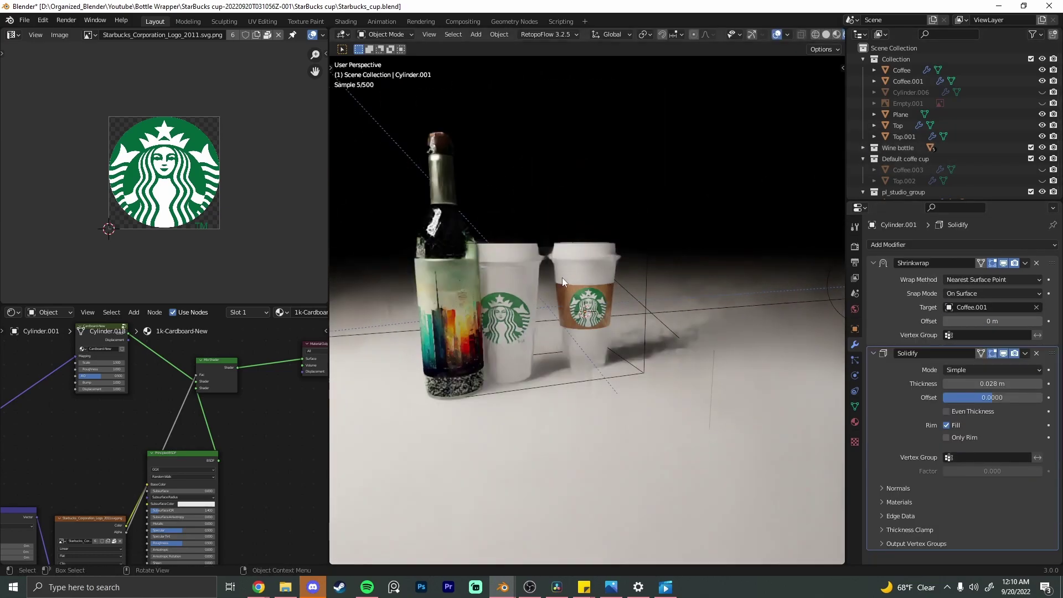
pyautogui.keyDown('shift'); pyautogui.moveTo(507, 230); pyautogui.dragTo(575, 237, button='middle'); pyautogui.keyUp('shift')
pyautogui.rightClick(911, 150)
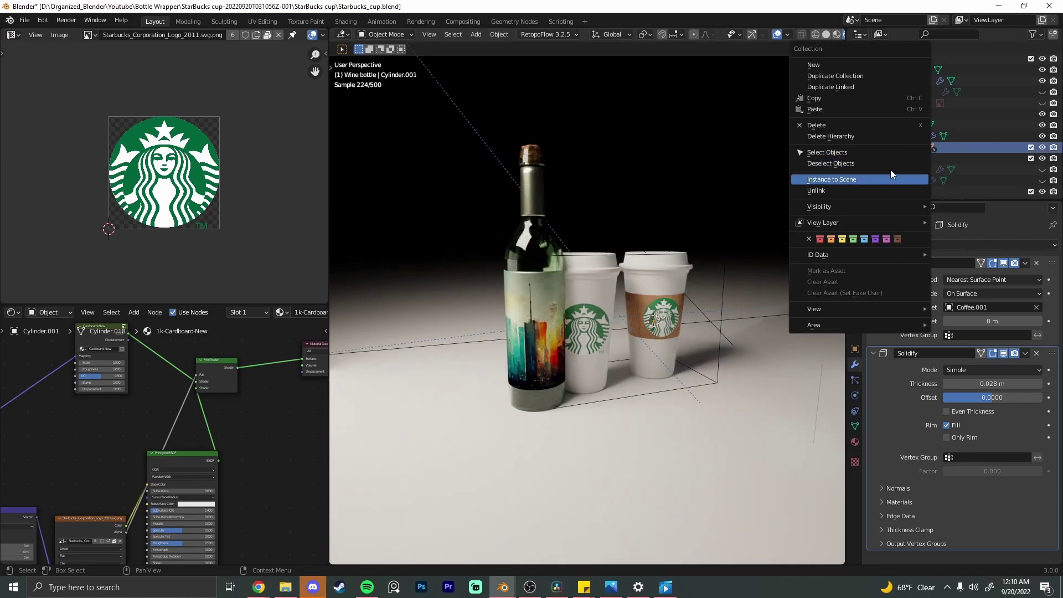
pyautogui.click(886, 154)
# Step: Move the whole wine bottle along the Y axis to bring it well in front of the cups
pyautogui.press('g')
pyautogui.press('y')
pyautogui.click(585, 283)
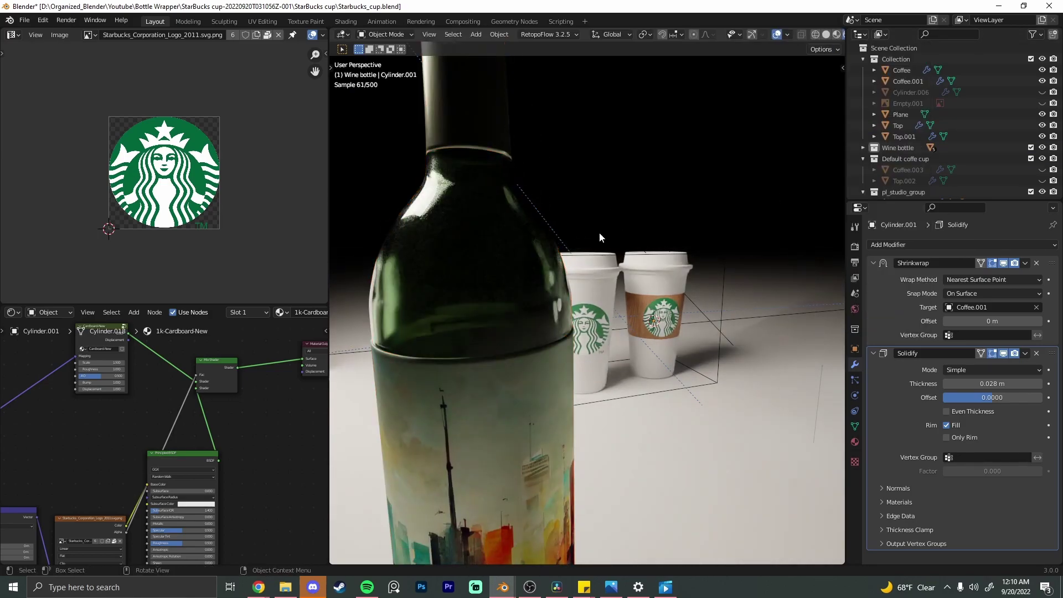
pyautogui.scroll(-3, 601, 238)
pyautogui.click(554, 245)
pyautogui.scroll(2, 564, 249)
pyautogui.press('g')
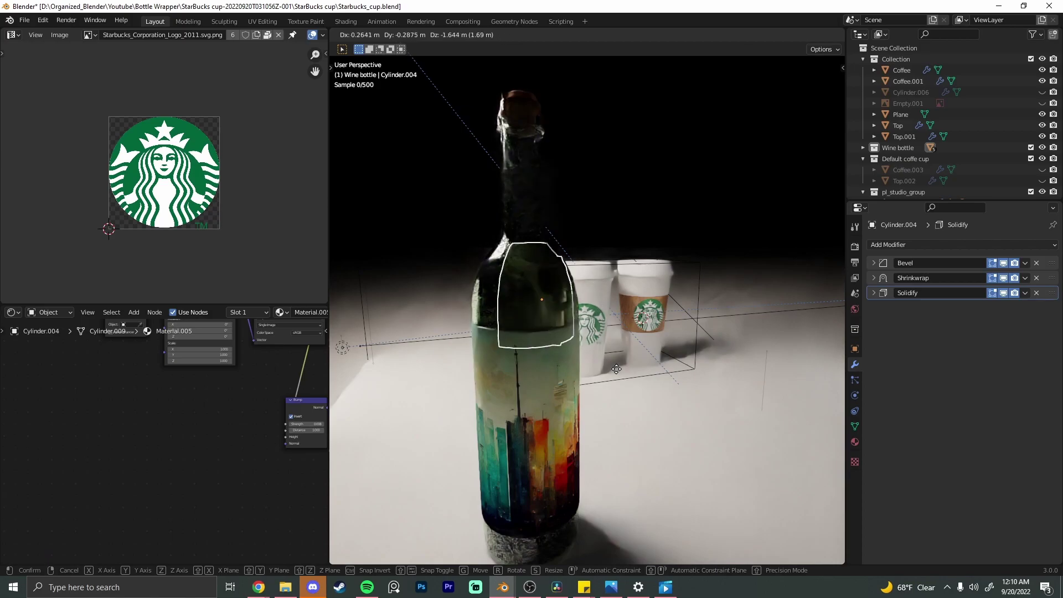
pyautogui.rightClick(599, 281)
pyautogui.scroll(2, 528, 179)
pyautogui.keyDown('shift'); pyautogui.moveTo(602, 390); pyautogui.dragTo(609, 310, button='middle'); pyautogui.keyUp('shift')
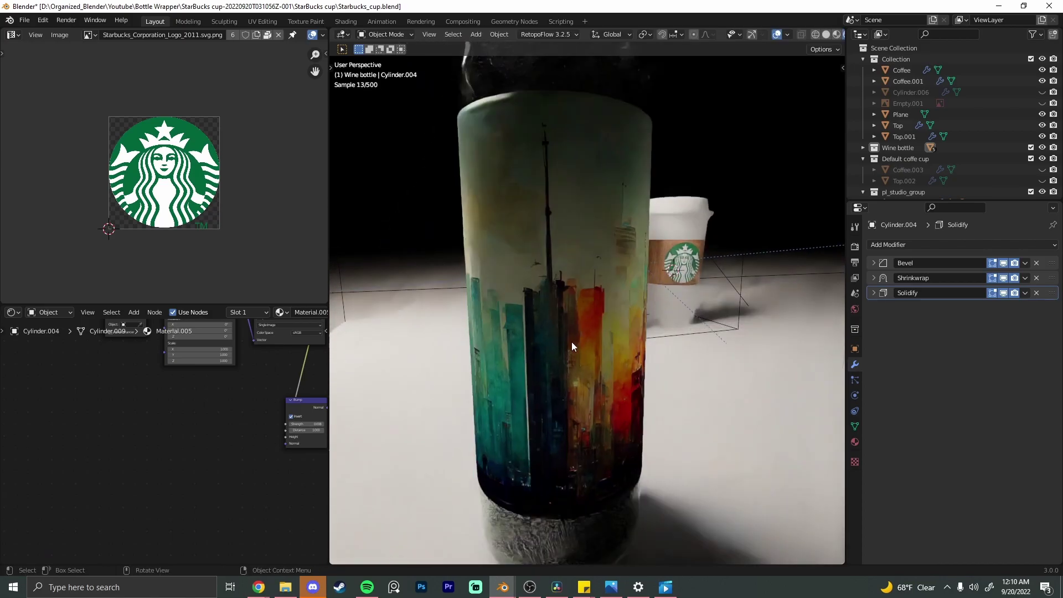
pyautogui.click(572, 347)
pyautogui.scroll(-5, 637, 371)
pyautogui.press('g')
pyautogui.press('z')
pyautogui.rightClick(690, 315)
pyautogui.scroll(5, 687, 318)
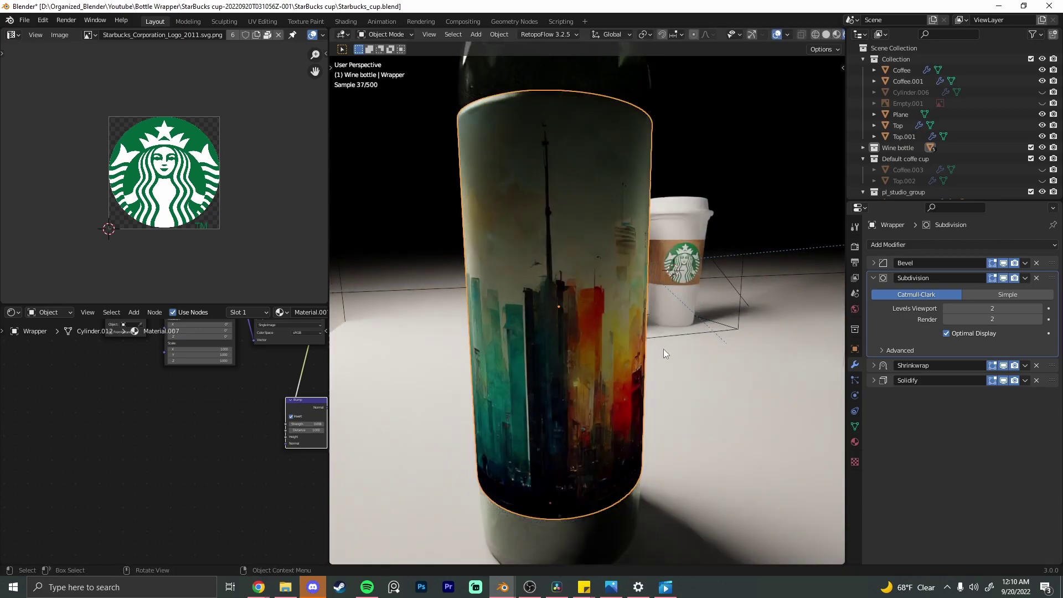
pyautogui.press('g')
pyautogui.press('z')
pyautogui.rightClick(668, 293)
pyautogui.scroll(-7, 656, 321)
pyautogui.press('g')
pyautogui.press('z')
pyautogui.rightClick(650, 307)
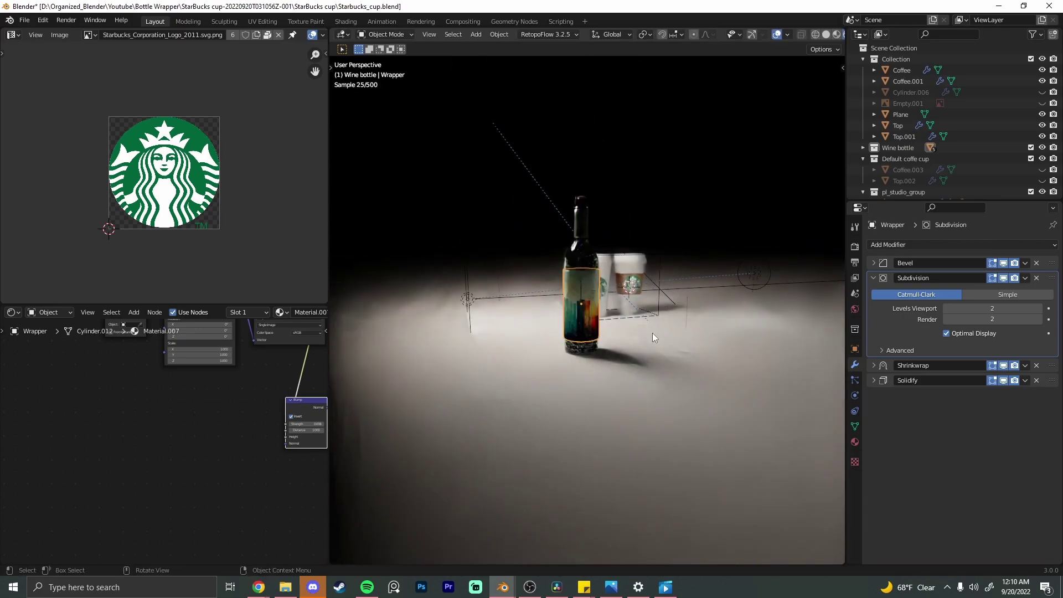
# Step: Box-select all parts of the wine bottle and exclude the floor plane from the selection
pyautogui.scroll(5, 609, 293)
pyautogui.keyDown('shift'); pyautogui.moveTo(591, 286); pyautogui.dragTo(638, 296, button='middle'); pyautogui.keyUp('shift')
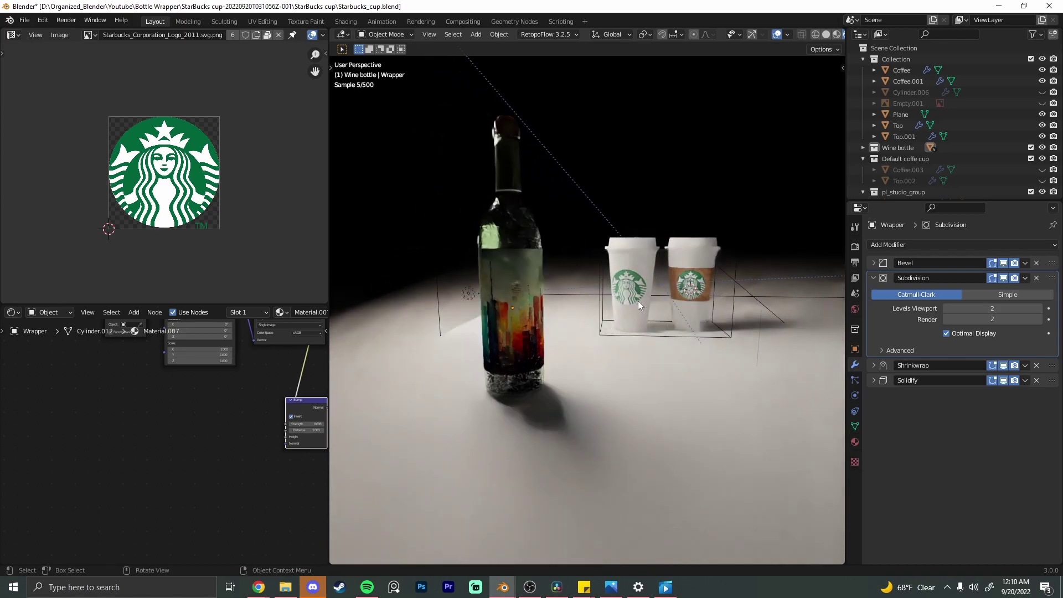
pyautogui.moveTo(537, 301); pyautogui.dragTo(537, 302)
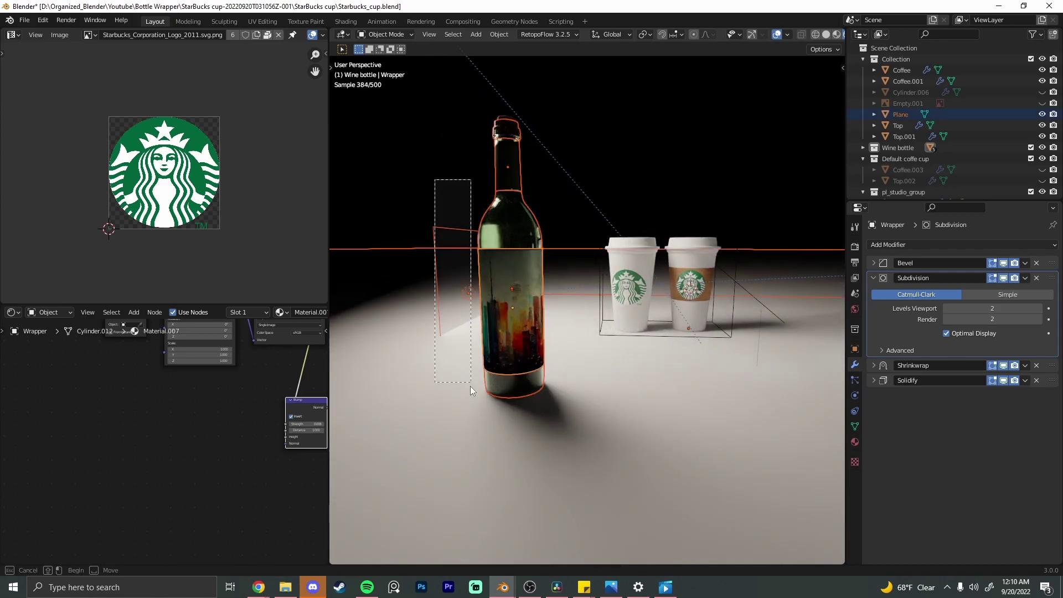
pyautogui.keyDown('ctrl'); pyautogui.moveTo(470, 387); pyautogui.dragTo(471, 388); pyautogui.keyUp('ctrl')
pyautogui.press('g')
pyautogui.press('z')
pyautogui.rightClick(574, 252)
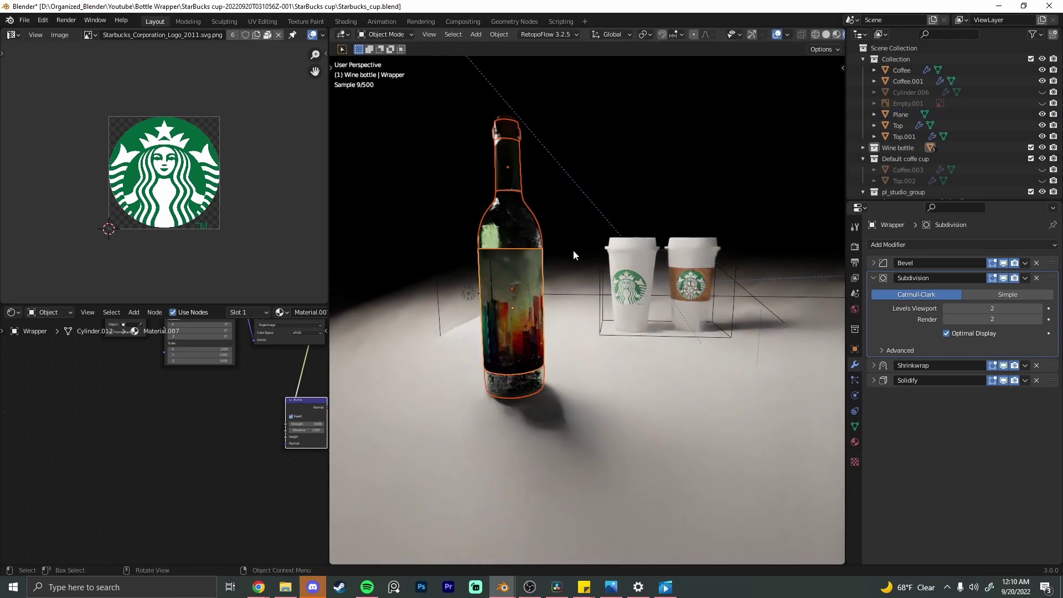
# Step: Move the selected wine bottle horizontally, locking the Z axis, to place it back near the cups
pyautogui.click(540, 294)
pyautogui.press('g')
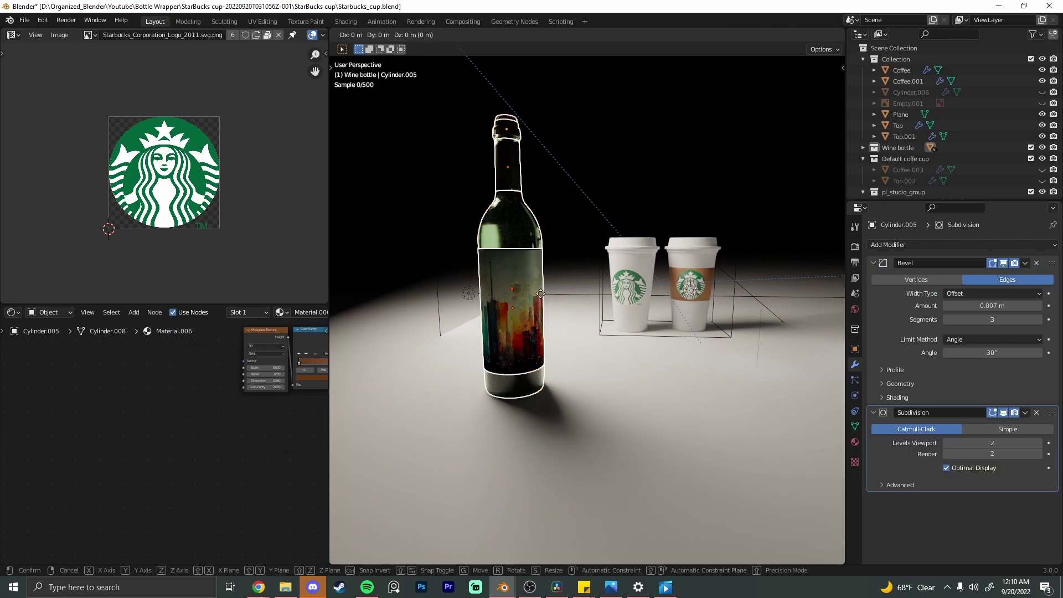
pyautogui.hotkey('shift', 'z')
pyautogui.click(591, 270)
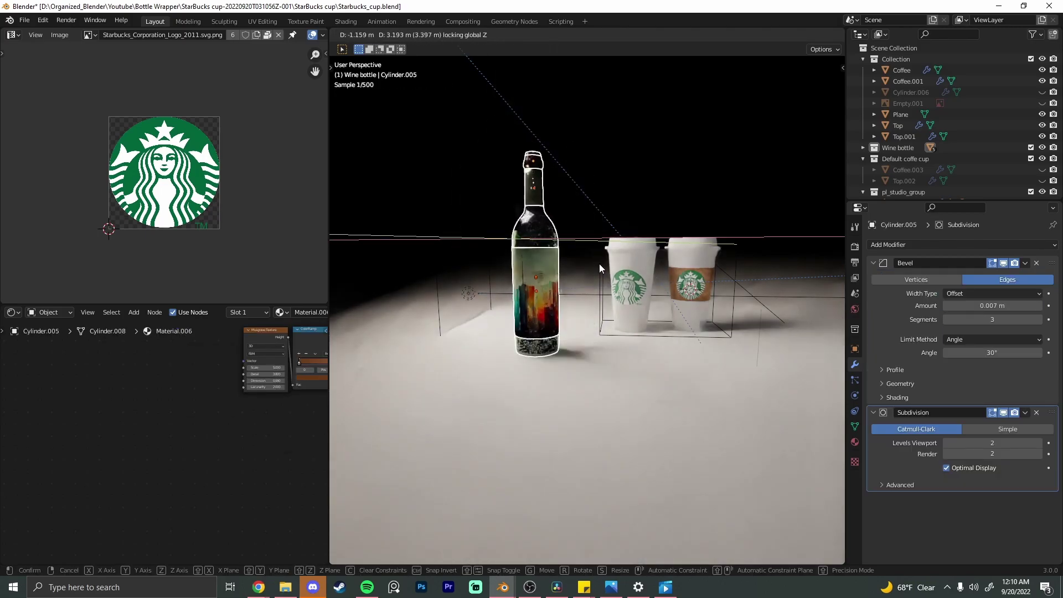
# Step: Examine the wine bottle's wrapper up close from several angles
pyautogui.scroll(5, 562, 314)
pyautogui.scroll(3, 576, 297)
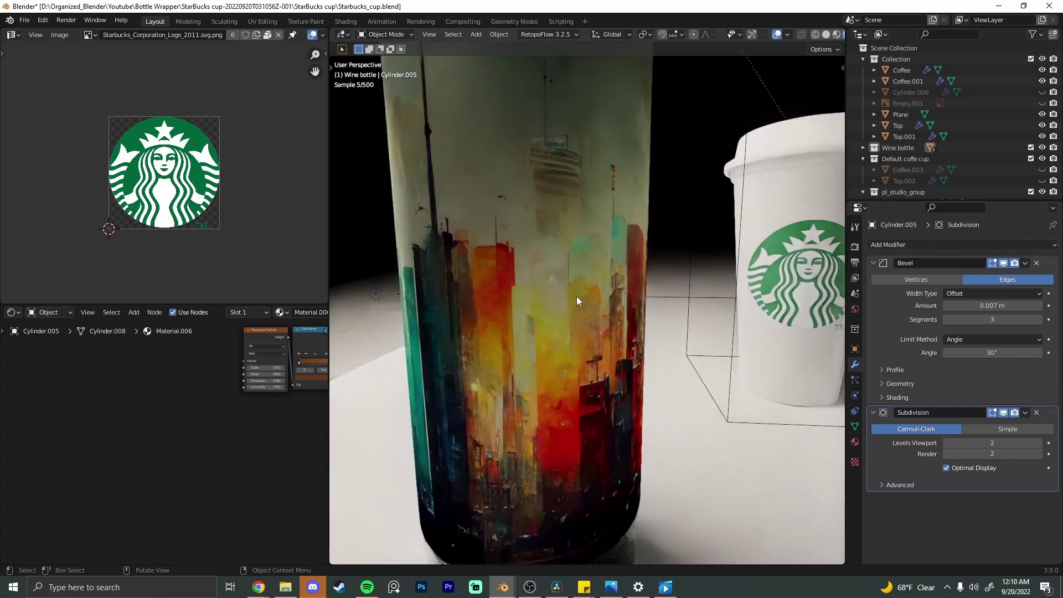
pyautogui.moveTo(577, 297); pyautogui.dragTo(640, 327, button='middle')
pyautogui.click(667, 280)
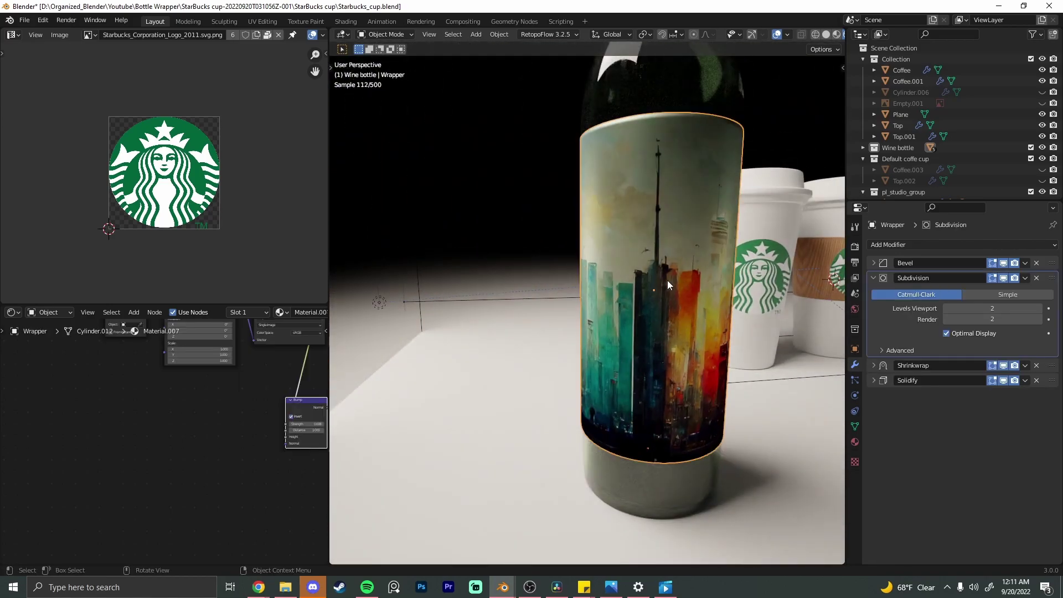
pyautogui.scroll(2, 666, 280)
pyautogui.moveTo(667, 280); pyautogui.dragTo(693, 283, button='middle')
pyautogui.scroll(3, 692, 282)
pyautogui.scroll(-5, 643, 303)
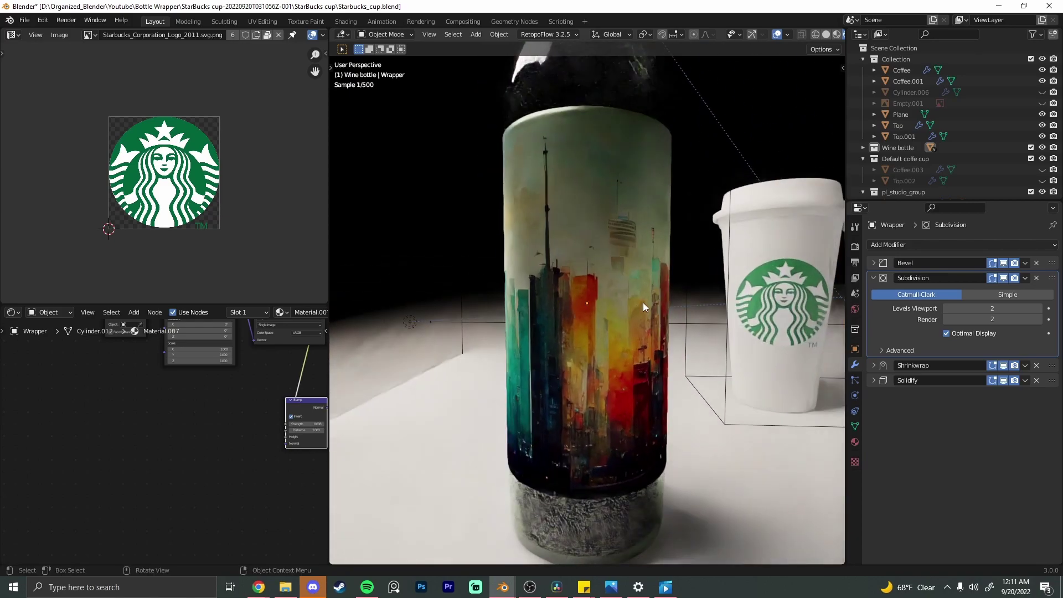